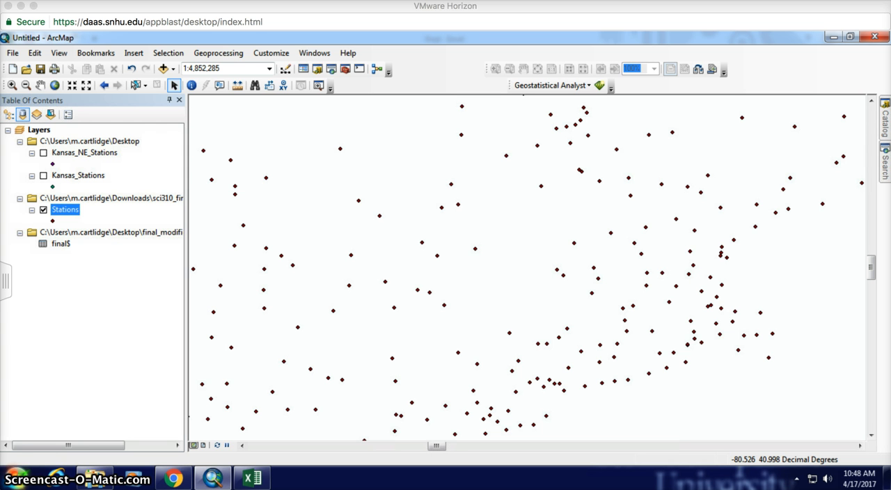
# Step: Open the Stations layer's attribute table and check the data type in the WBAN field's properties
pyautogui.click(65, 210)
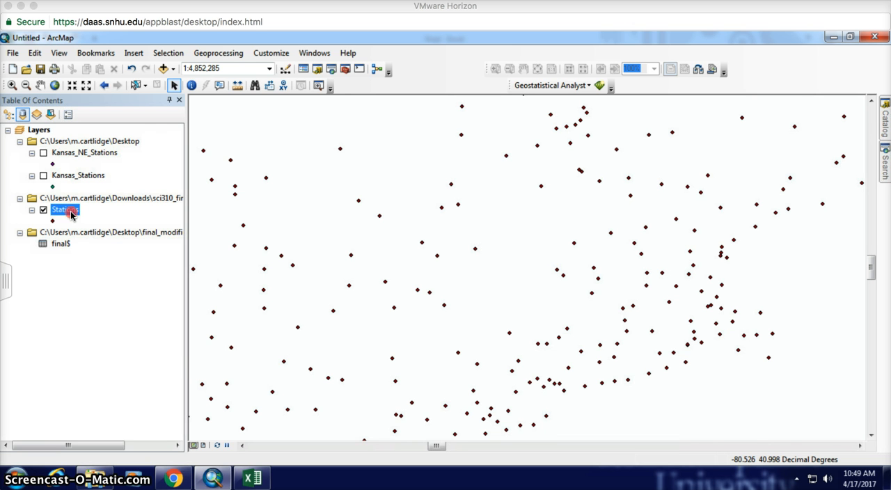
pyautogui.rightClick(71, 215)
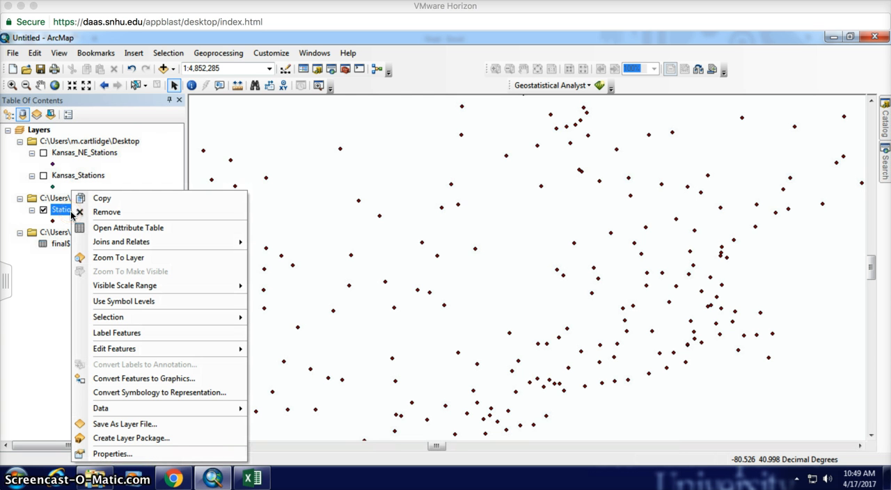
pyautogui.click(116, 232)
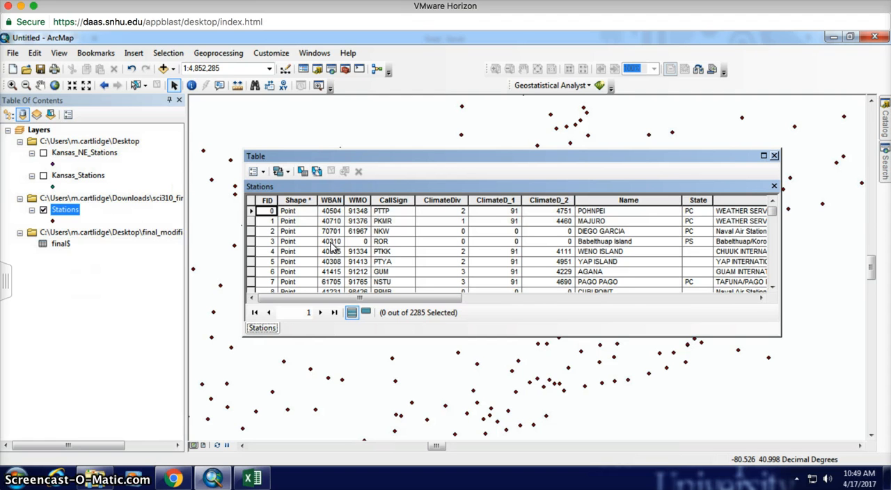
pyautogui.rightClick(332, 200)
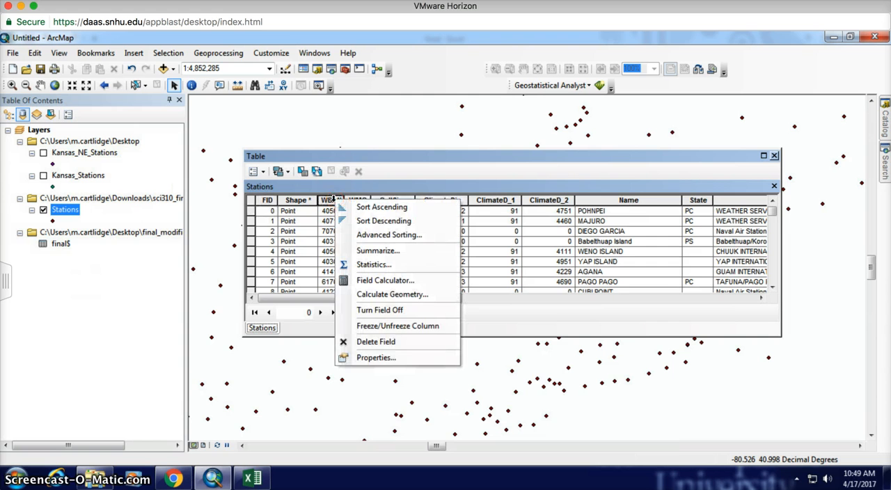
pyautogui.click(389, 357)
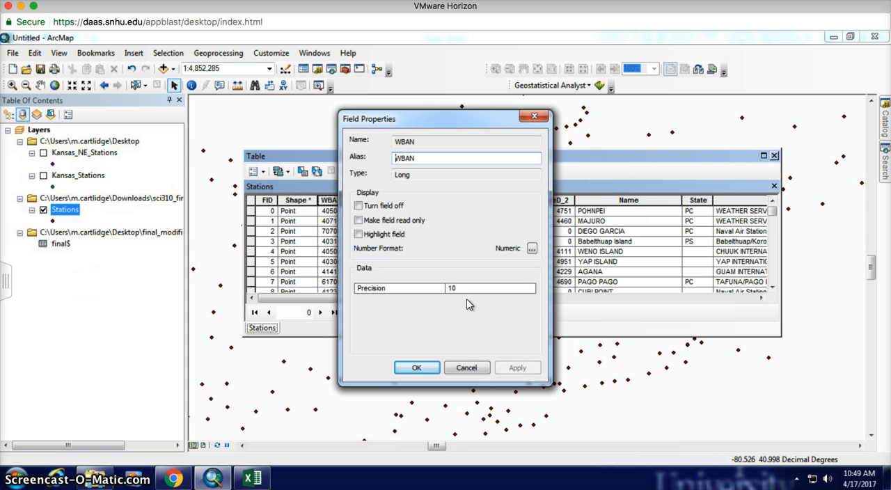
pyautogui.click(476, 369)
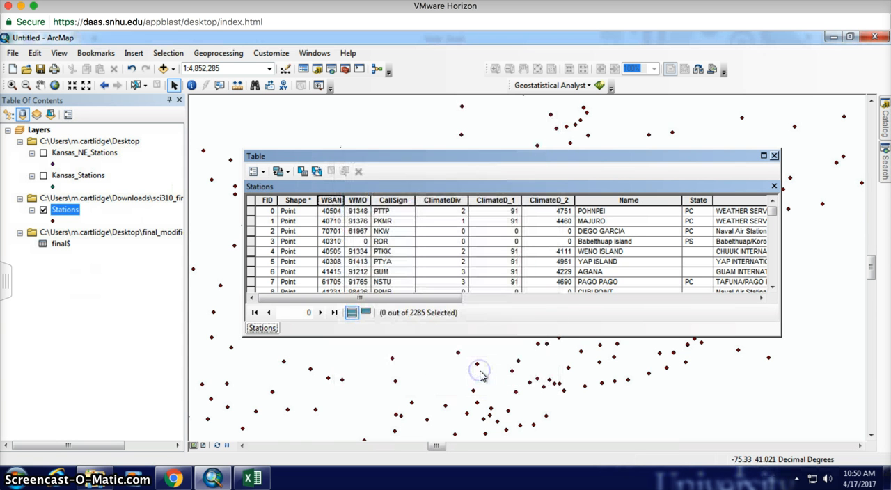
# Step: Switch to the final workbook in Excel and quit the mail application
pyautogui.click(252, 477)
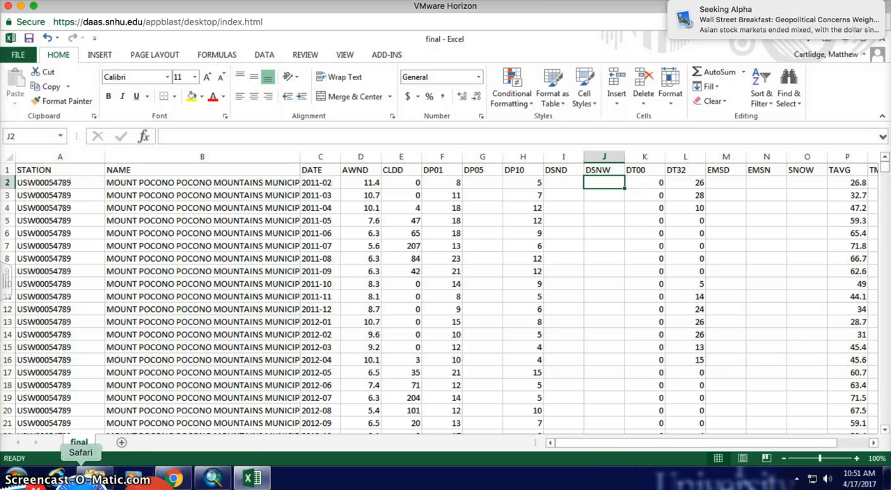
pyautogui.rightClick(65, 481)
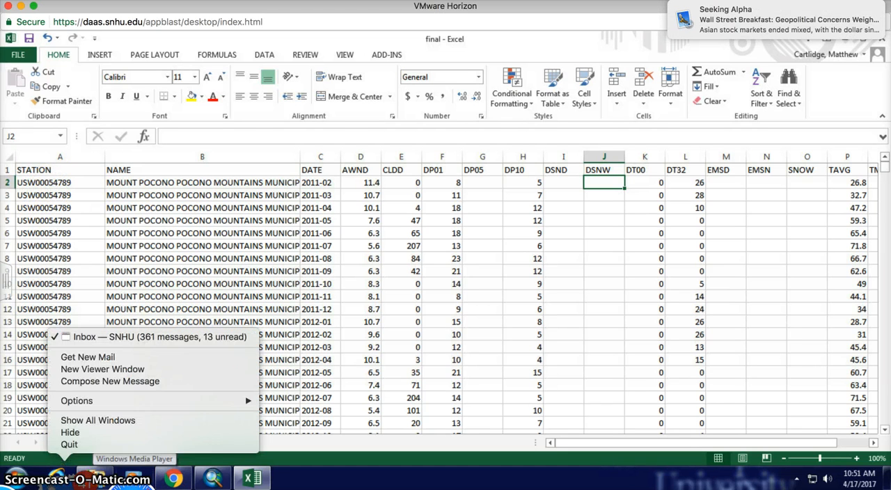
pyautogui.click(95, 445)
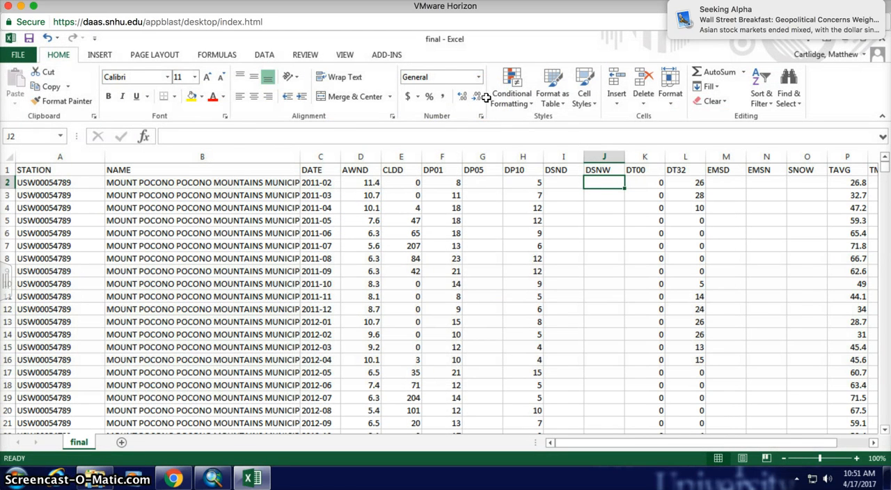
# Step: Insert a new column before NAME and enter WBAN as its header in B1
pyautogui.rightClick(203, 156)
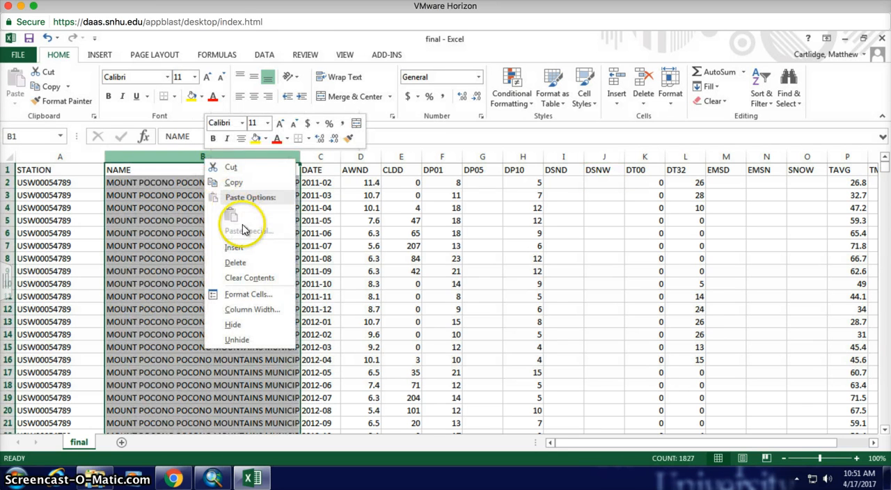
pyautogui.click(241, 248)
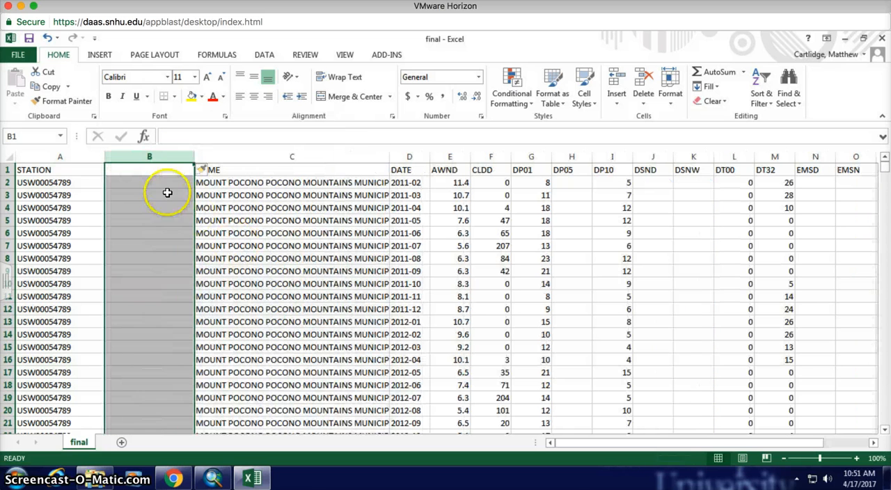
pyautogui.click(152, 172)
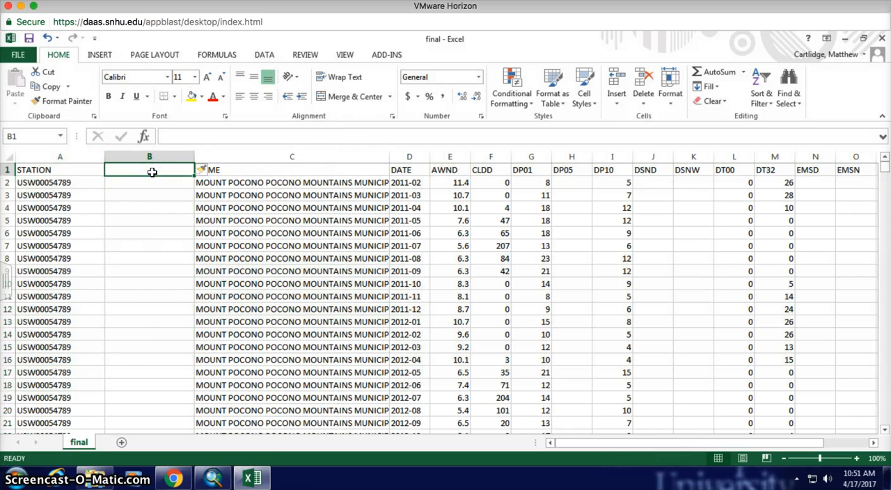
pyautogui.write('WBAN')
pyautogui.press('Return')
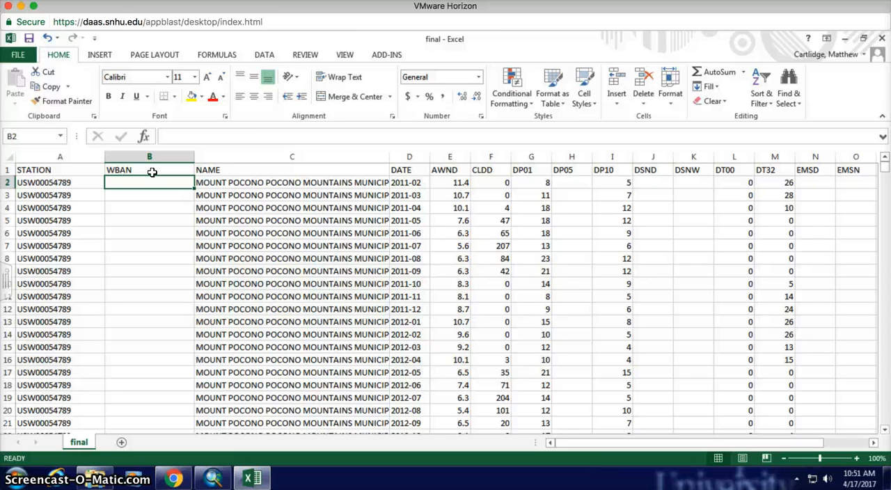
# Step: Enter the formula =RIGHT(A2,5) in B2 to extract the last five characters of the station ID
pyautogui.write('=')
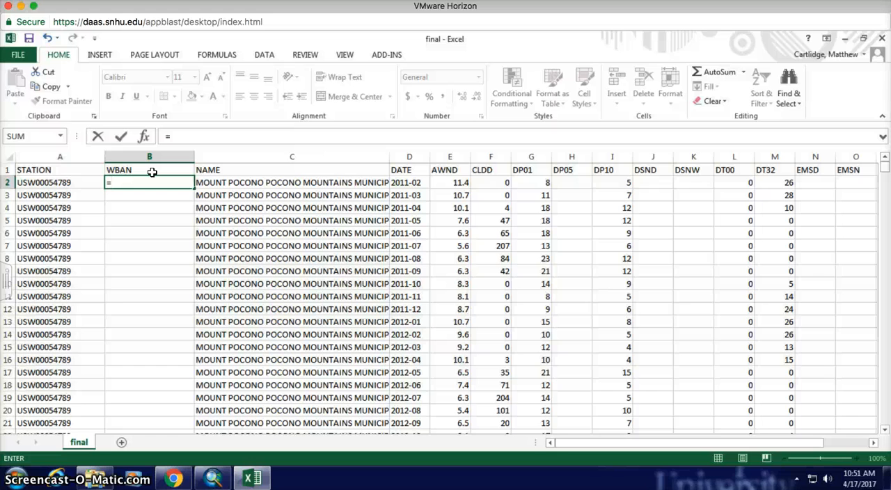
pyautogui.write('right')
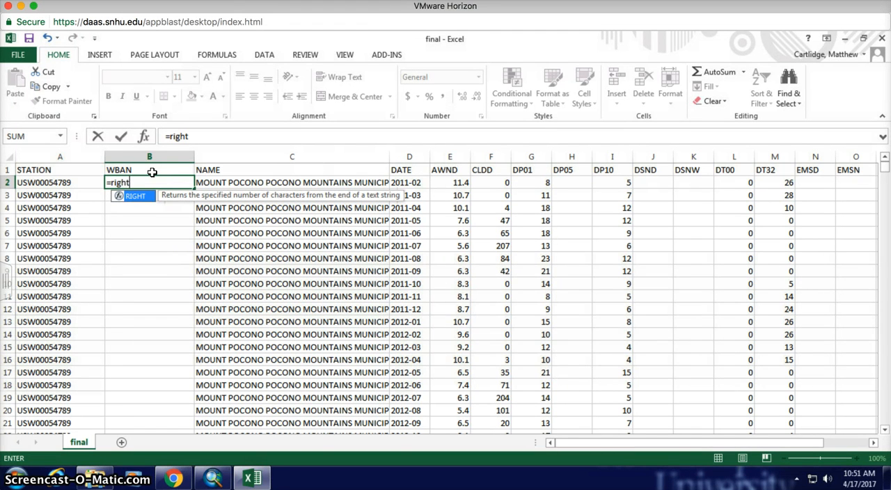
pyautogui.write('(')
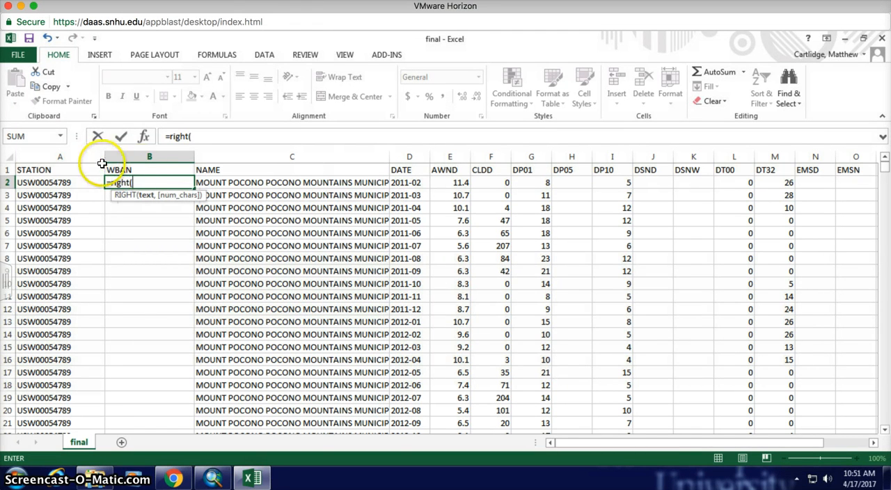
pyautogui.click(58, 183)
pyautogui.write(',')
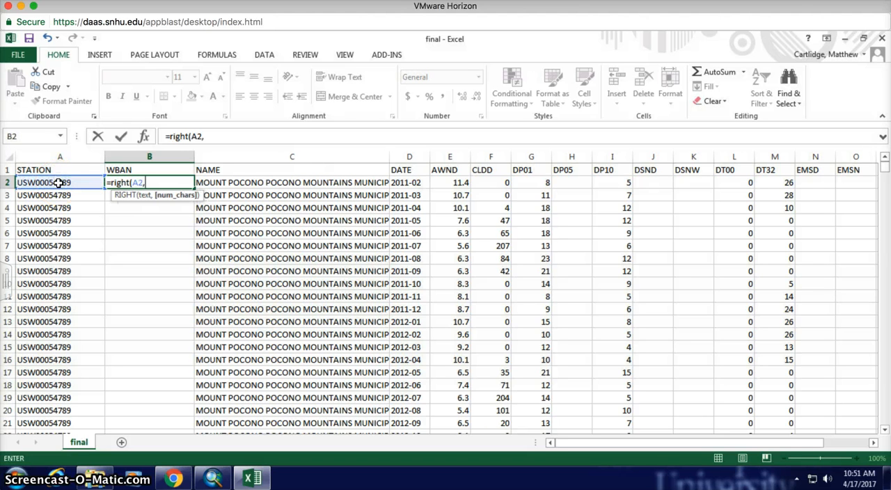
pyautogui.write('5)')
pyautogui.press('Return')
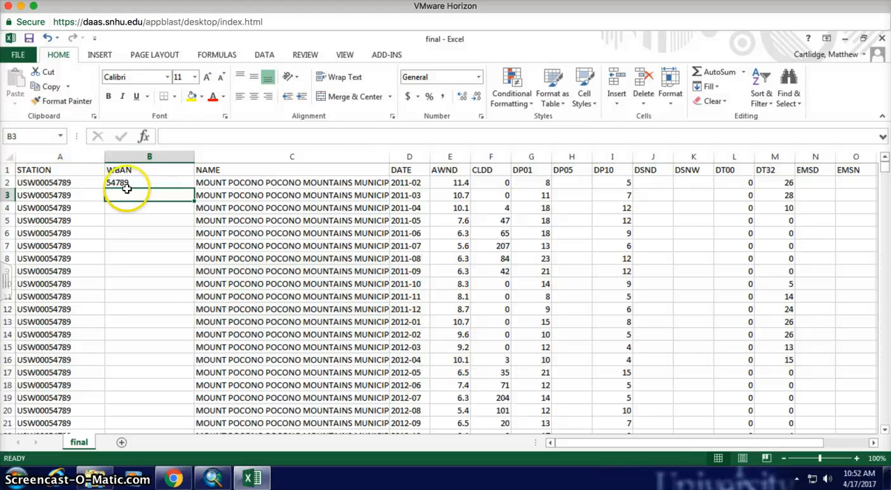
# Step: Fill the RIGHT formula from B2 down the whole WBAN column
pyautogui.click(167, 181)
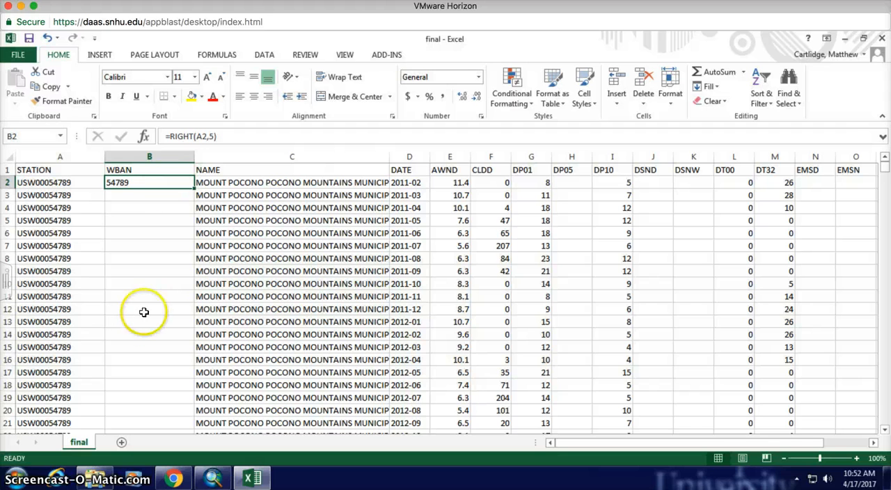
pyautogui.doubleClick(195, 188)
pyautogui.click(147, 206)
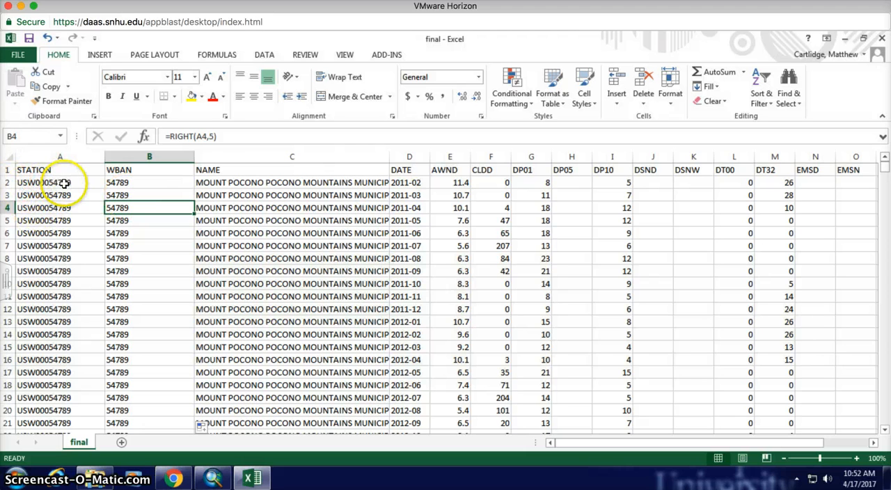
# Step: Insert another column before NAME and enter WBAN_Join as its header in C1
pyautogui.click(220, 152)
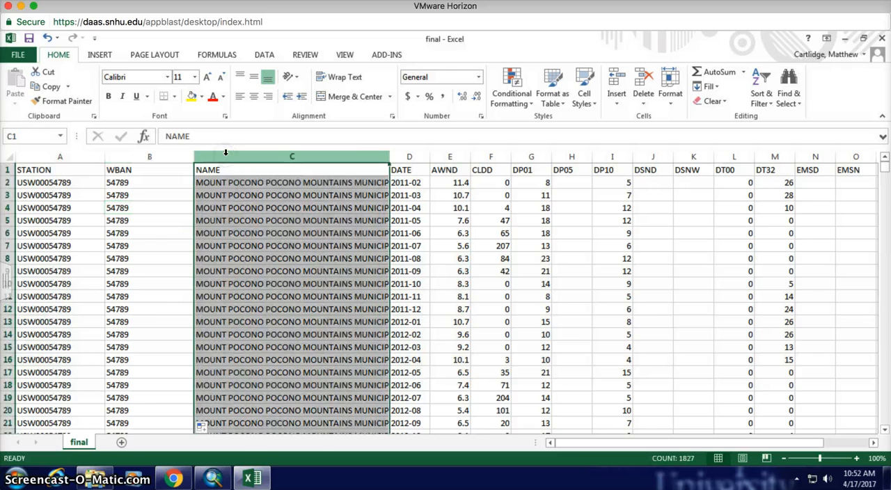
pyautogui.scroll(-20, 143, 295)
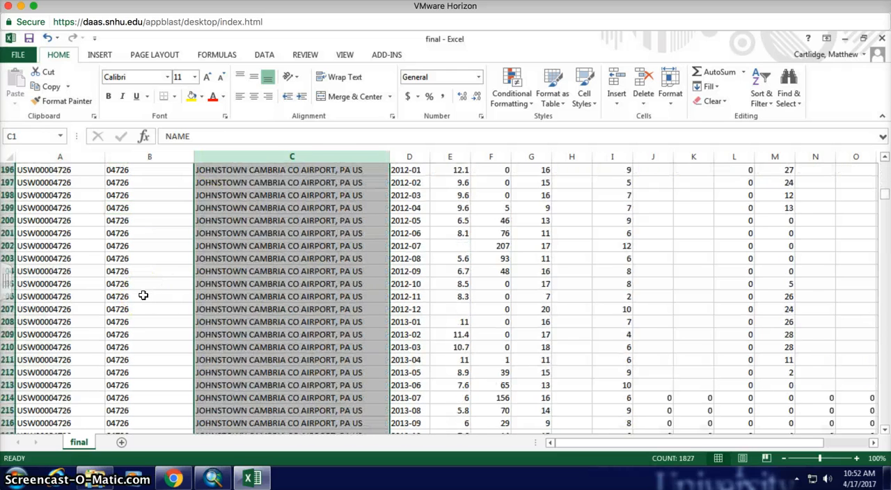
pyautogui.scroll(20, 143, 295)
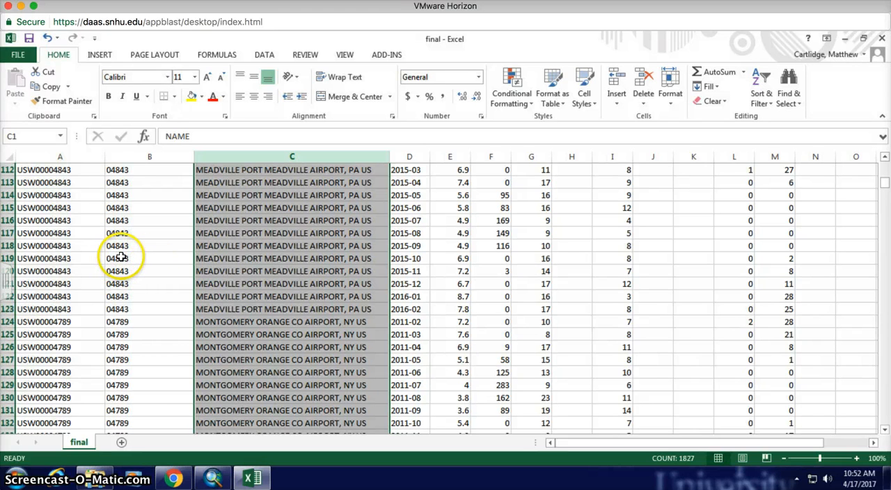
pyautogui.scroll(20, 287, 209)
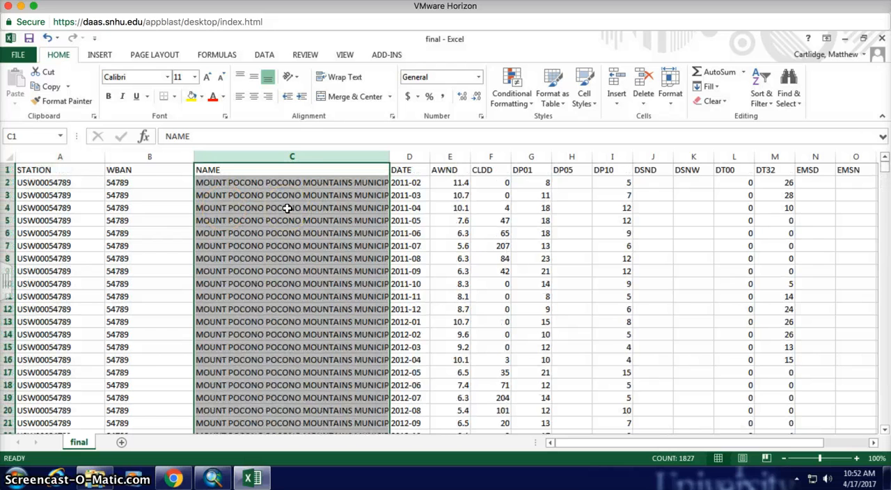
pyautogui.rightClick(315, 159)
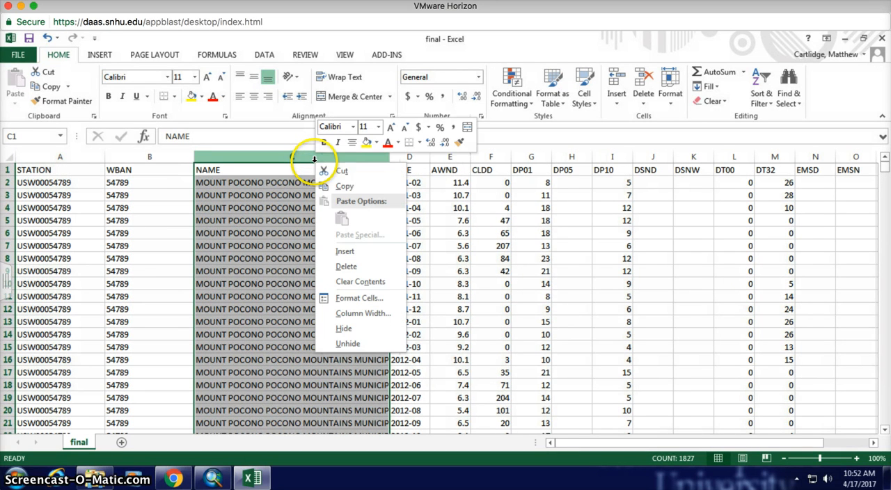
pyautogui.click(347, 255)
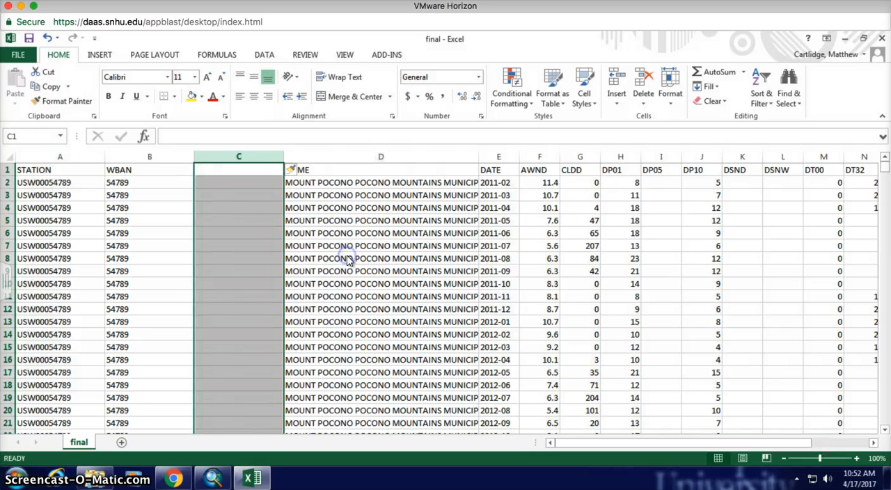
pyautogui.click(239, 170)
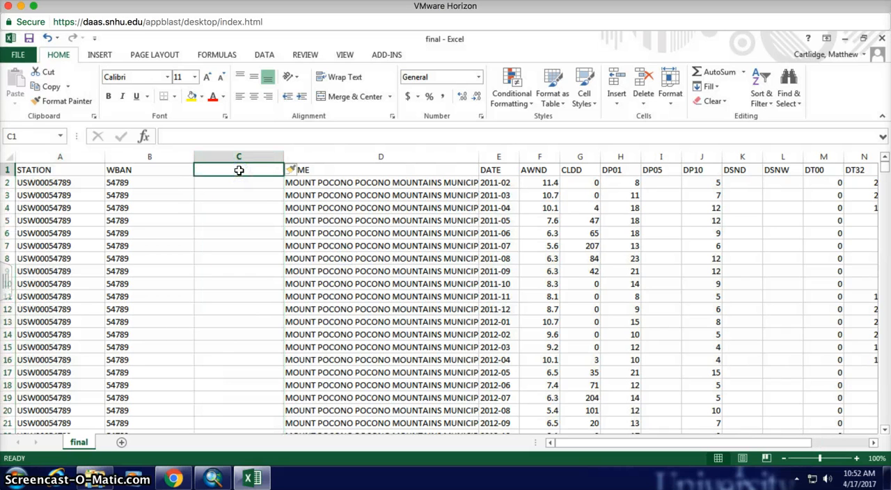
pyautogui.write('WBAN_Join')
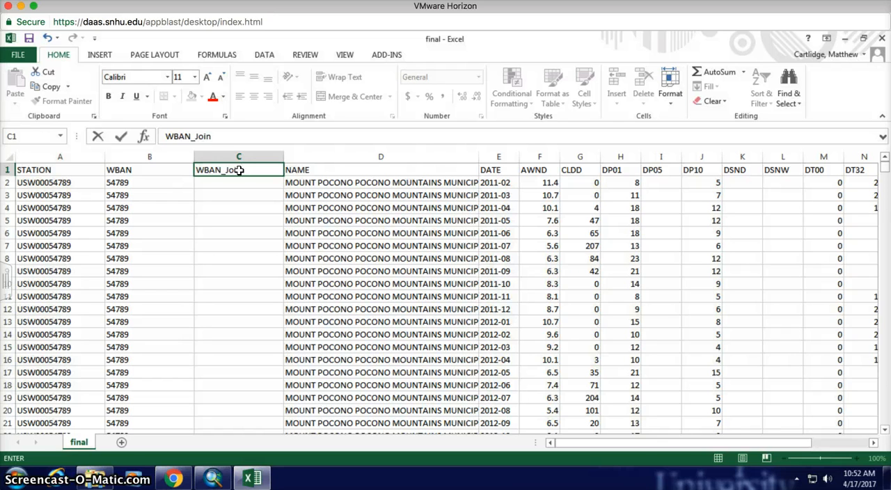
pyautogui.press('Return')
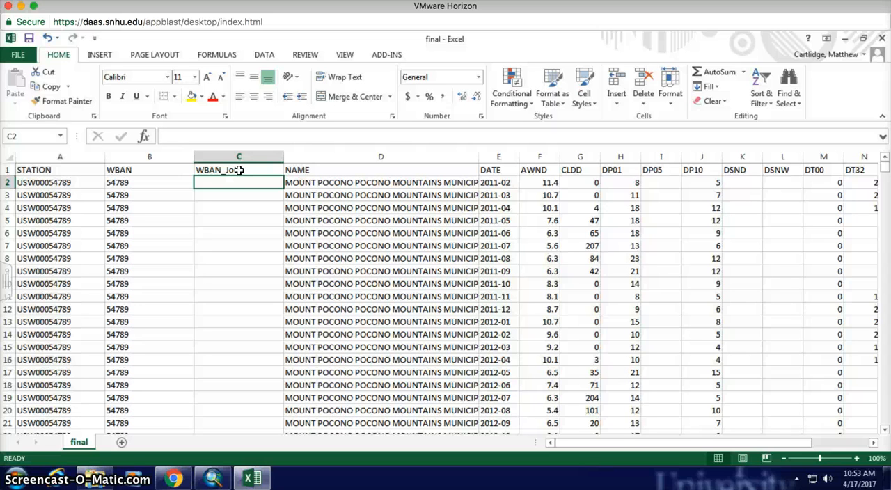
# Step: Enter the formula =NUMBERVALUE(B2) in C2 to convert the WBAN text to a number
pyautogui.write('=nu')
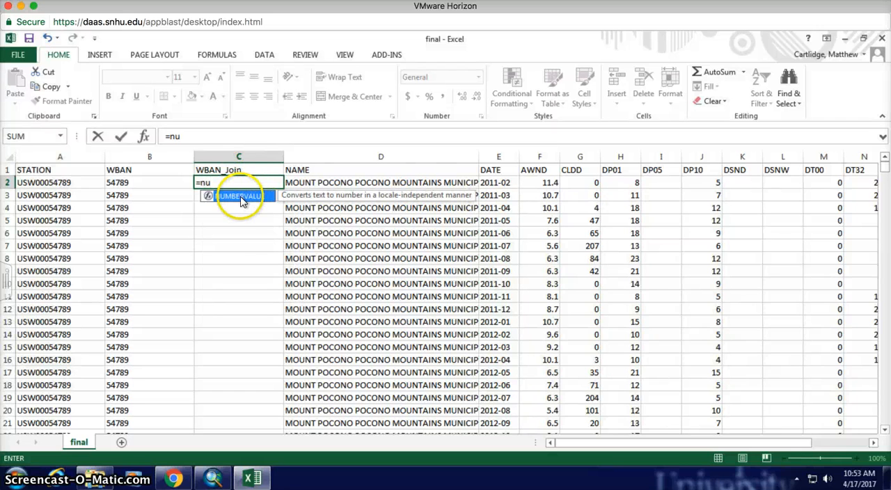
pyautogui.doubleClick(240, 196)
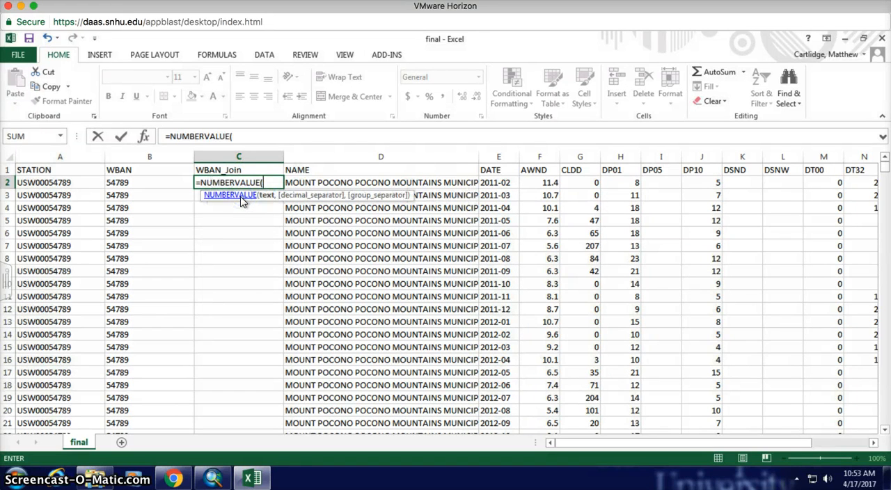
pyautogui.click(130, 183)
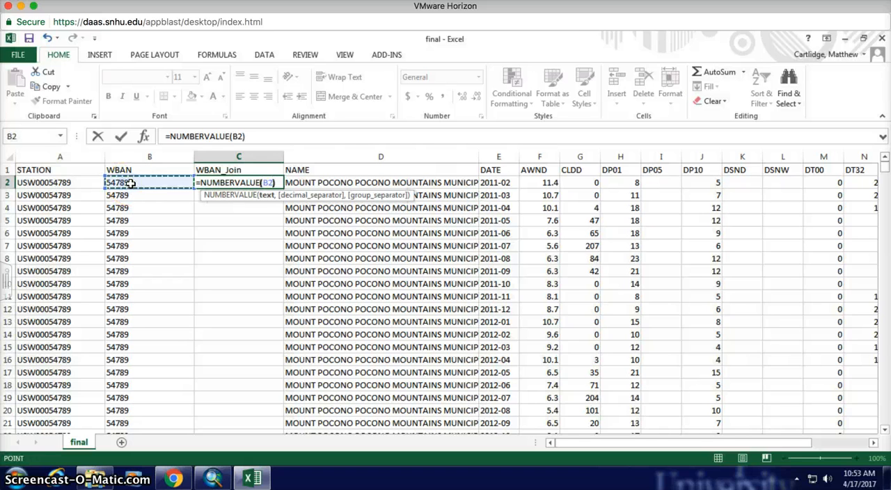
pyautogui.press('Return')
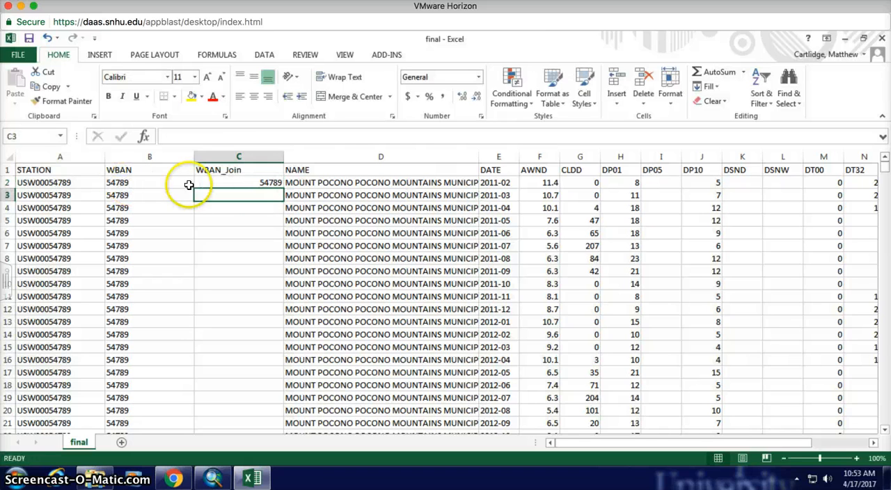
# Step: Fill the NUMBERVALUE formula from C2 down the WBAN_Join column to C209
pyautogui.click(268, 182)
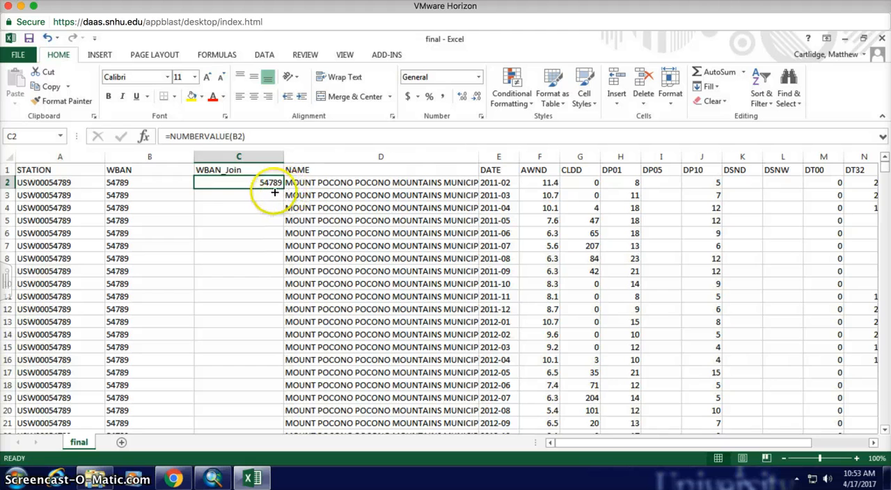
pyautogui.click(271, 197)
pyautogui.click(276, 183)
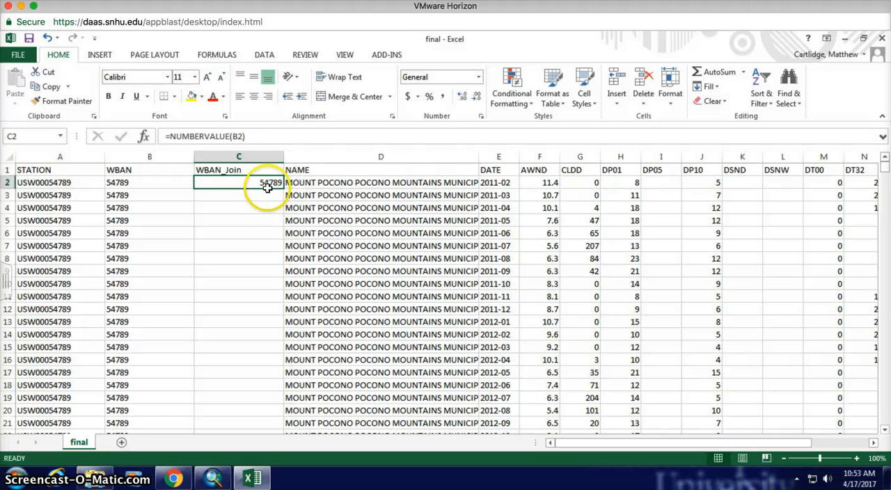
pyautogui.moveTo(283, 189); pyautogui.dragTo(284, 466)
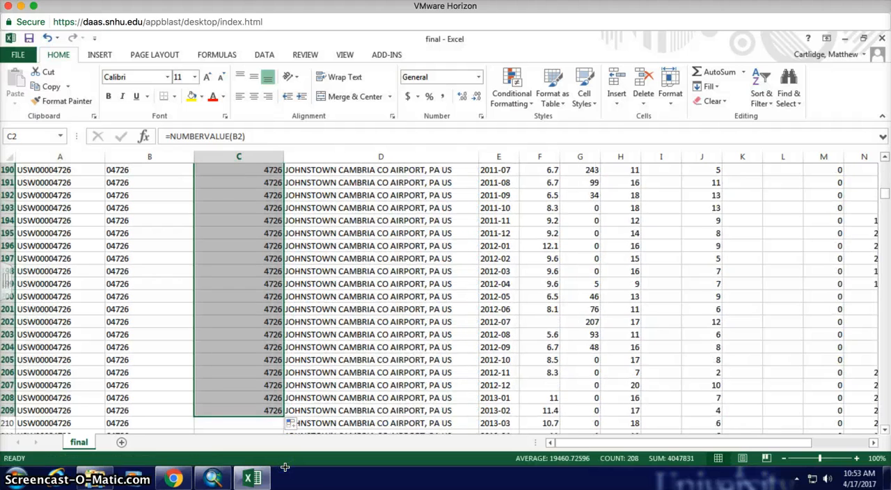
pyautogui.scroll(20, 328, 334)
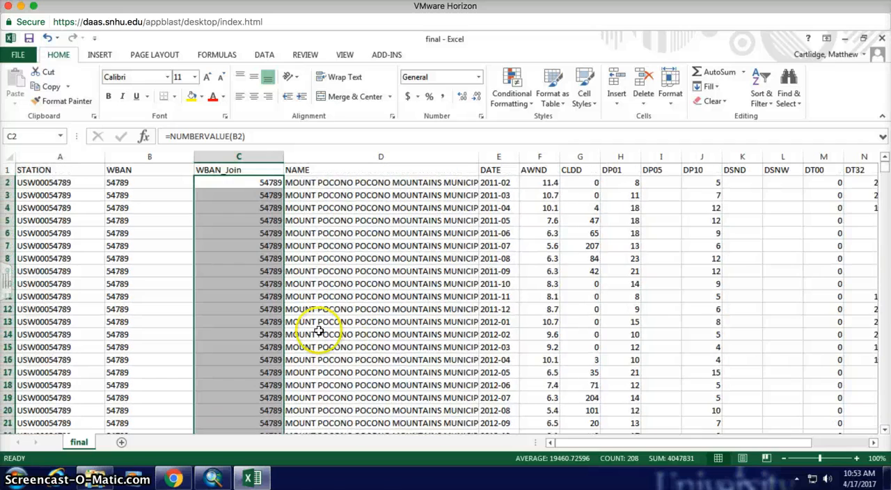
# Step: Check the filled WBAN_Join values and copy the last formula cell, C209
pyautogui.click(272, 321)
pyautogui.scroll(-20, 334, 338)
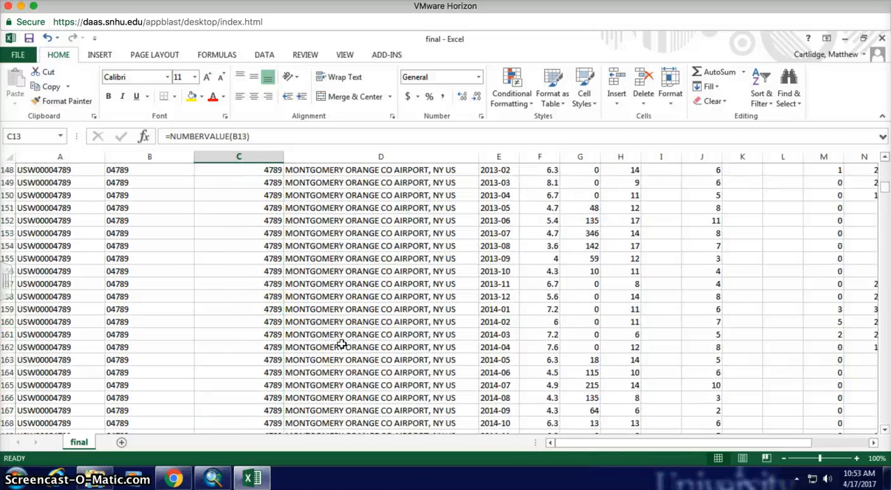
pyautogui.scroll(-20, 341, 344)
pyautogui.scroll(20, 342, 345)
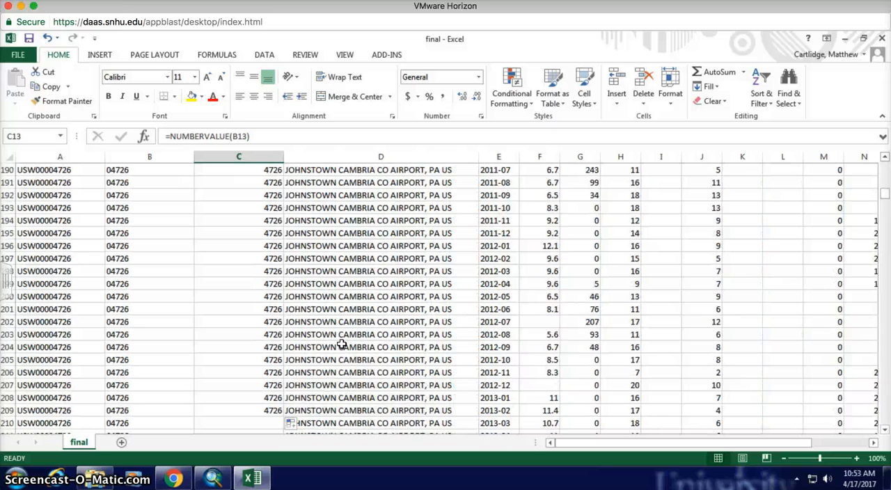
pyautogui.scroll(7, 341, 345)
pyautogui.scroll(-7, 341, 344)
pyautogui.click(248, 410)
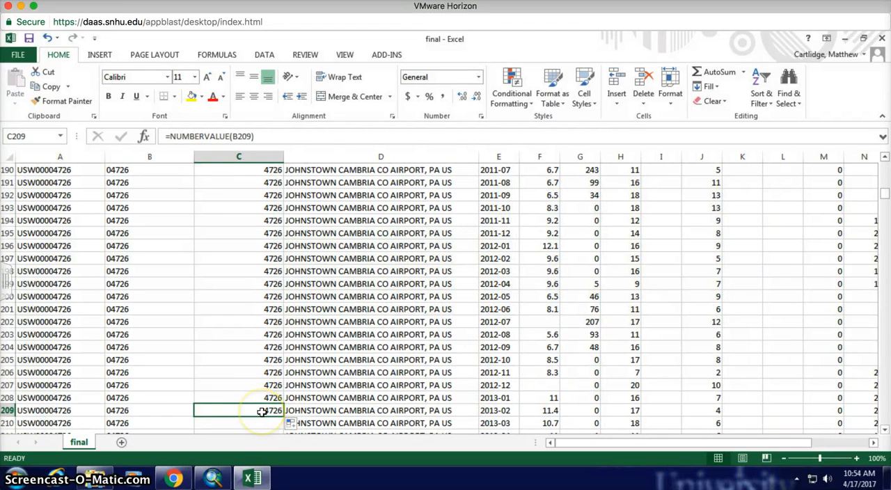
pyautogui.hotkey('ctrl', 'c')
# Step: Paste only the copied formula into C210 through C1827 to complete the WBAN_Join column
pyautogui.scroll(-19, 335, 392)
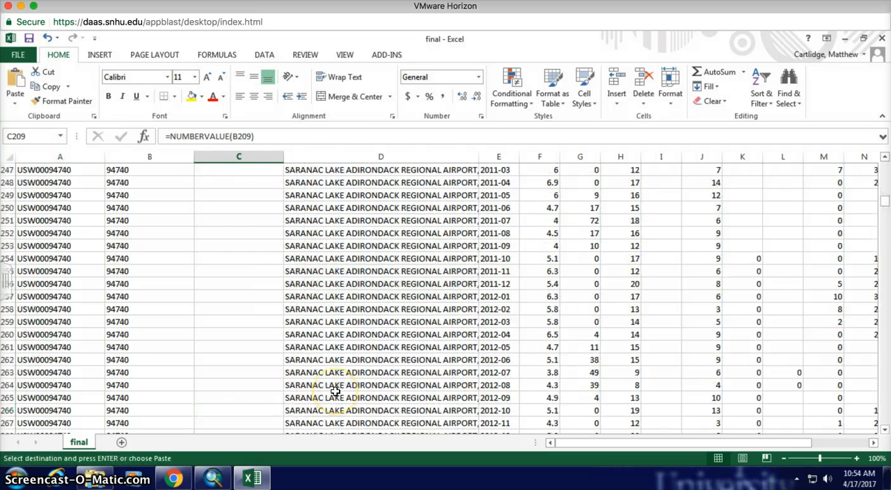
pyautogui.scroll(15, 335, 392)
pyautogui.scroll(-6, 335, 392)
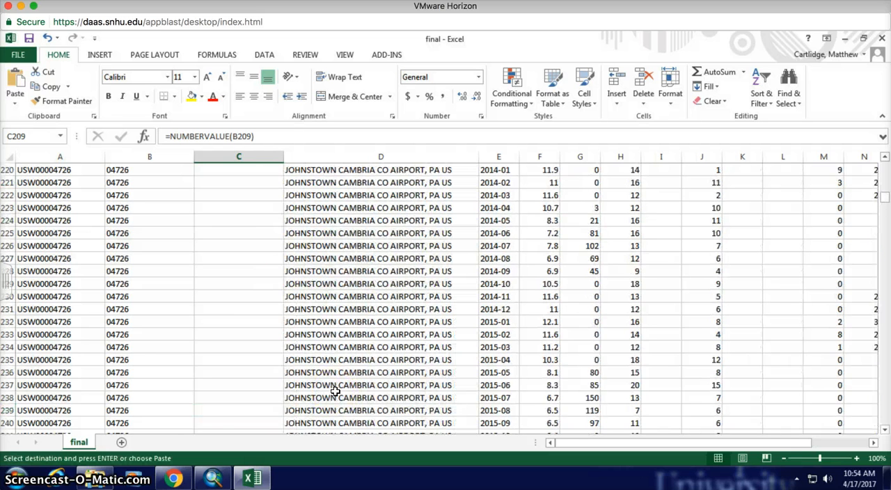
pyautogui.scroll(10, 335, 392)
pyautogui.click(272, 421)
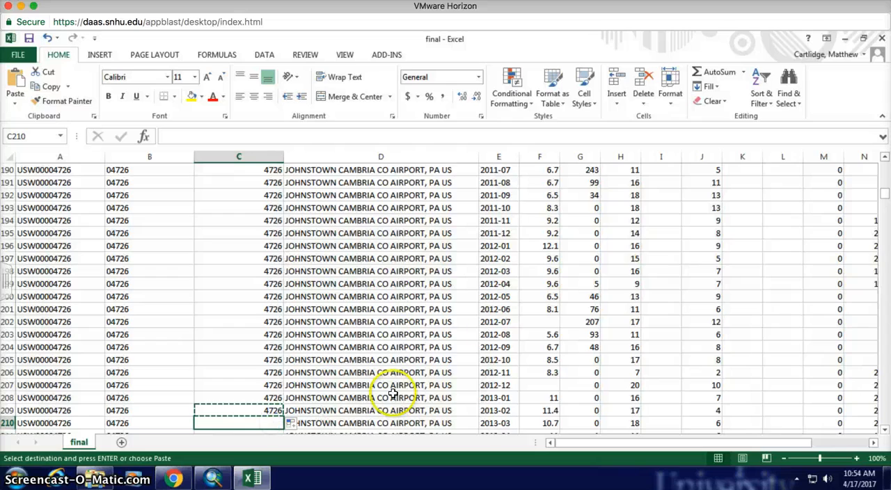
pyautogui.moveTo(883, 193); pyautogui.dragTo(880, 425)
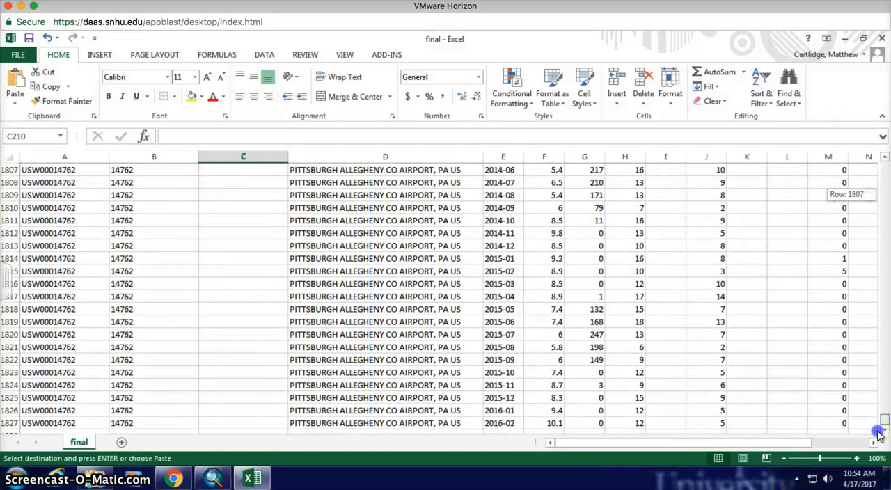
pyautogui.click(881, 430)
pyautogui.click(881, 430)
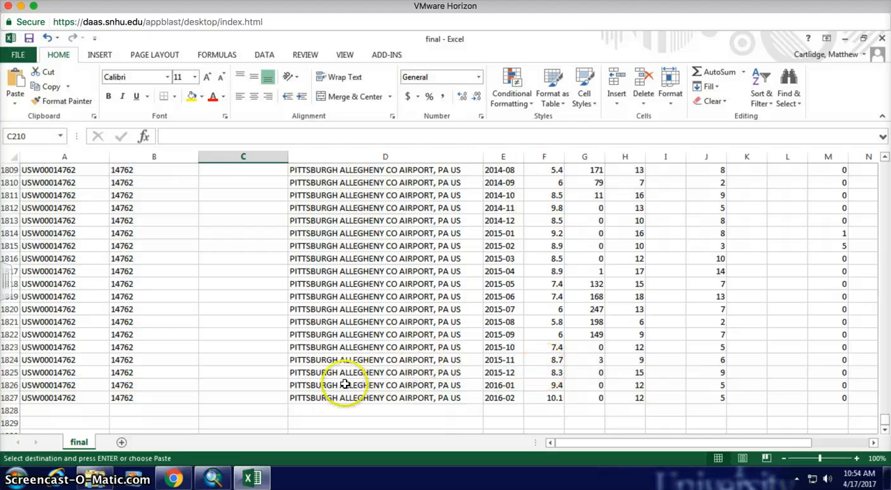
pyautogui.keyDown('shift'); pyautogui.click(252, 397); pyautogui.keyUp('shift')
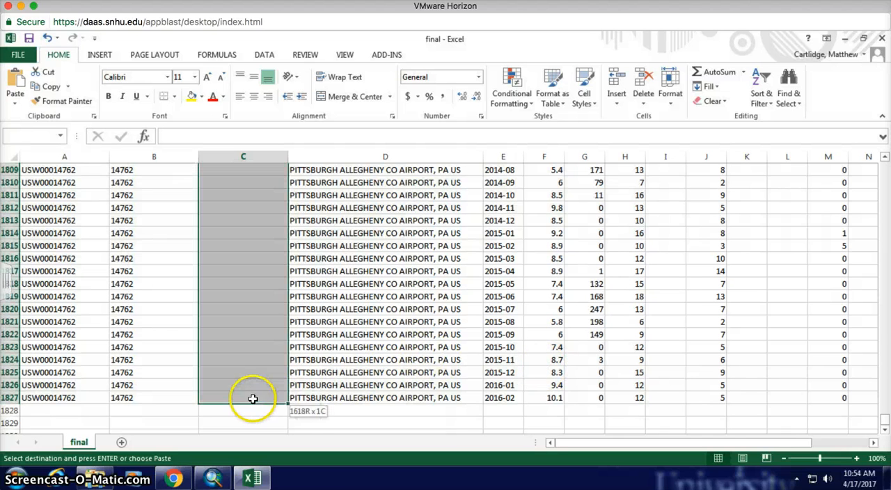
pyautogui.rightClick(252, 351)
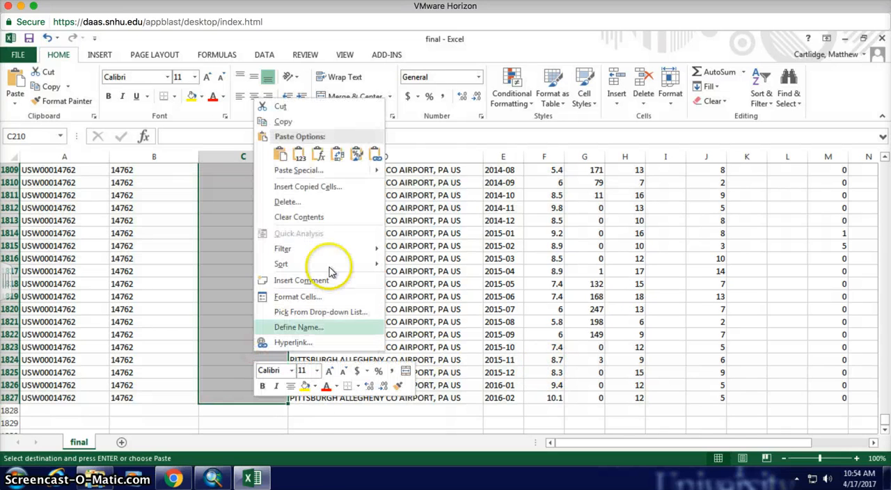
pyautogui.click(318, 155)
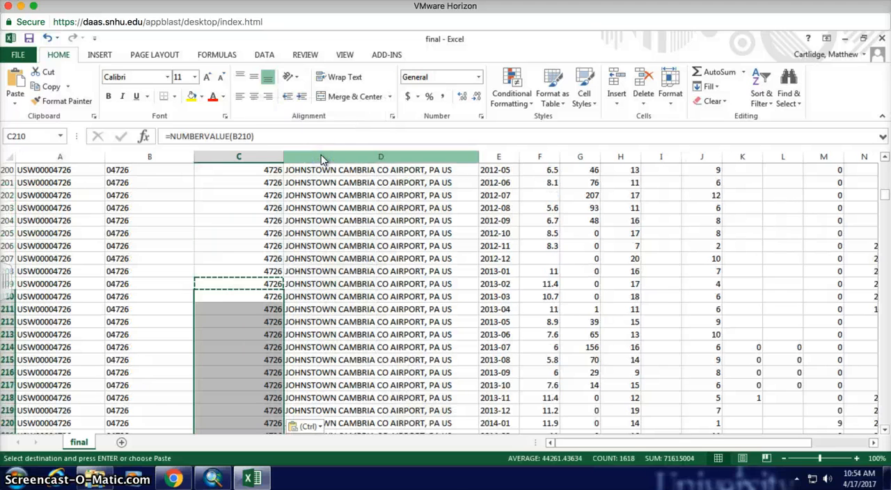
pyautogui.click(329, 309)
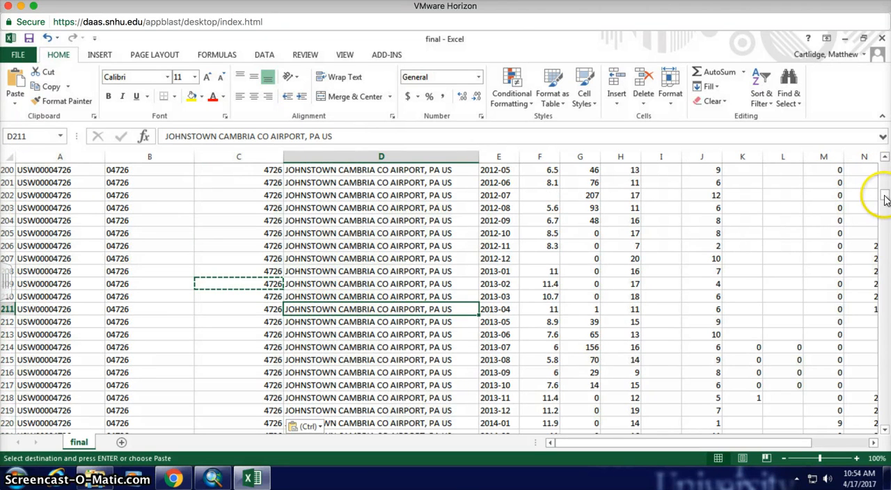
pyautogui.moveTo(884, 200); pyautogui.dragTo(884, 164)
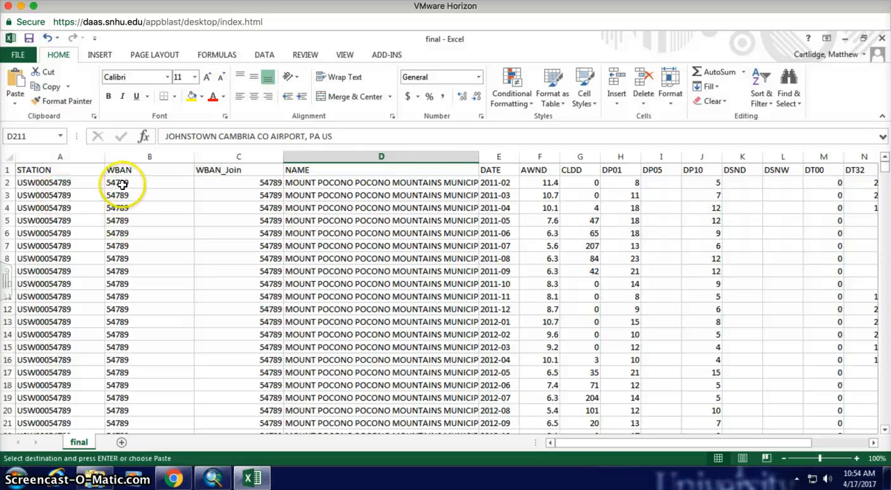
pyautogui.click(15, 53)
pyautogui.click(27, 182)
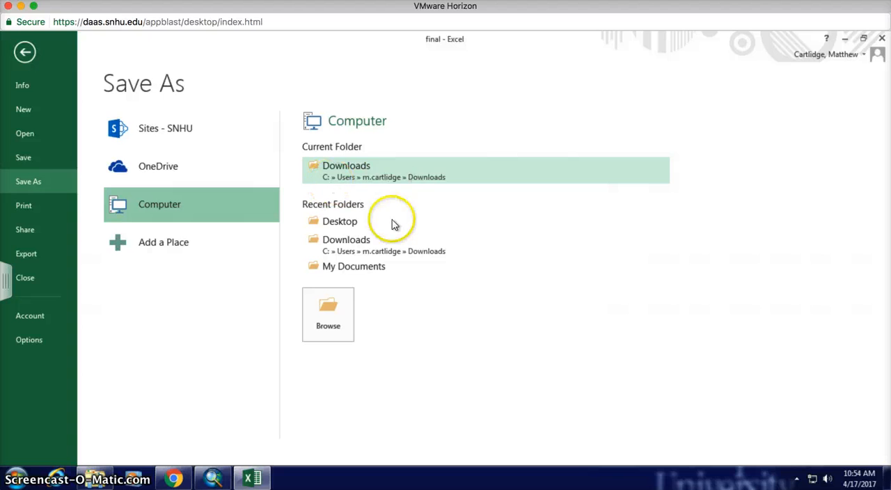
pyautogui.click(345, 230)
pyautogui.click(346, 227)
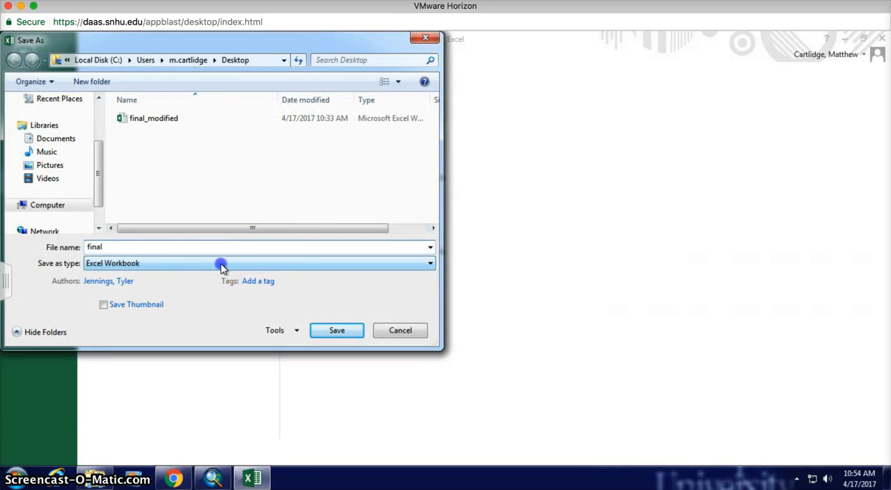
pyautogui.click(221, 264)
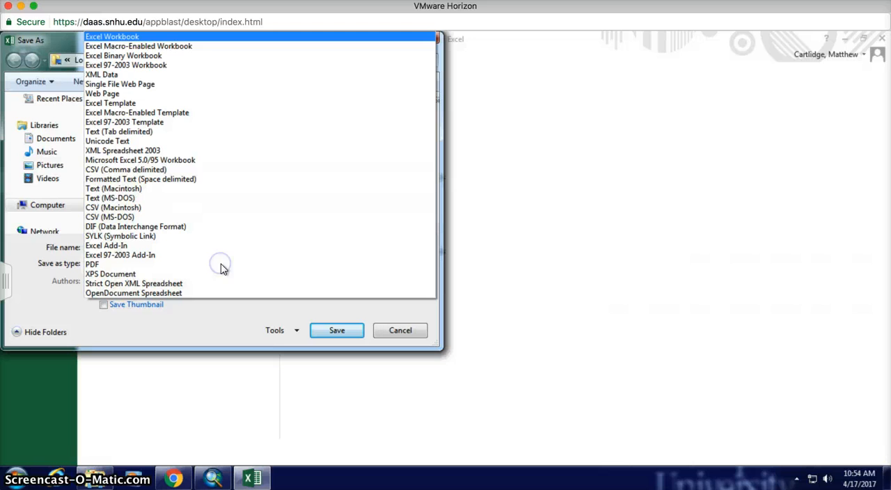
pyautogui.click(143, 66)
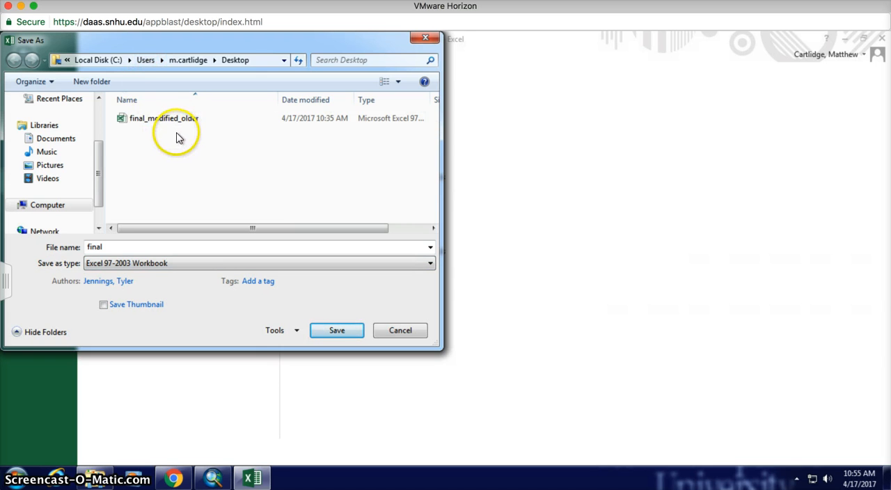
pyautogui.click(400, 331)
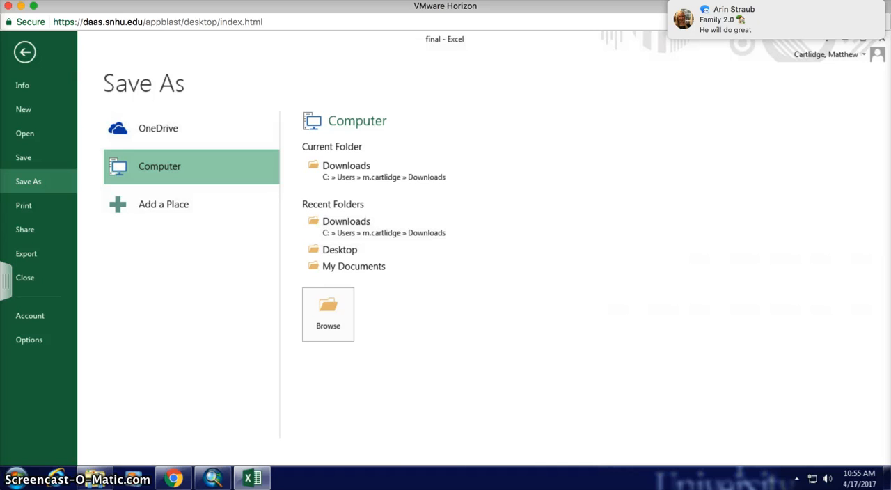
# Step: Quit the messaging application running in the background
pyautogui.rightClick(411, 482)
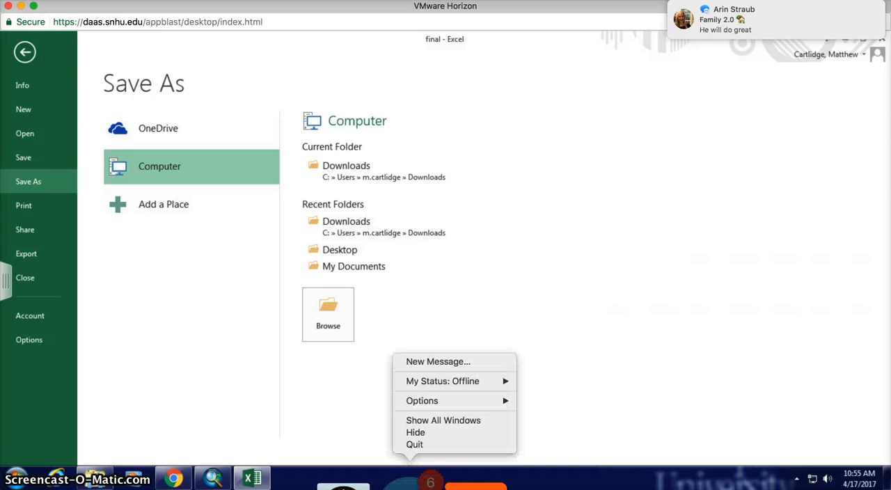
pyautogui.click(423, 445)
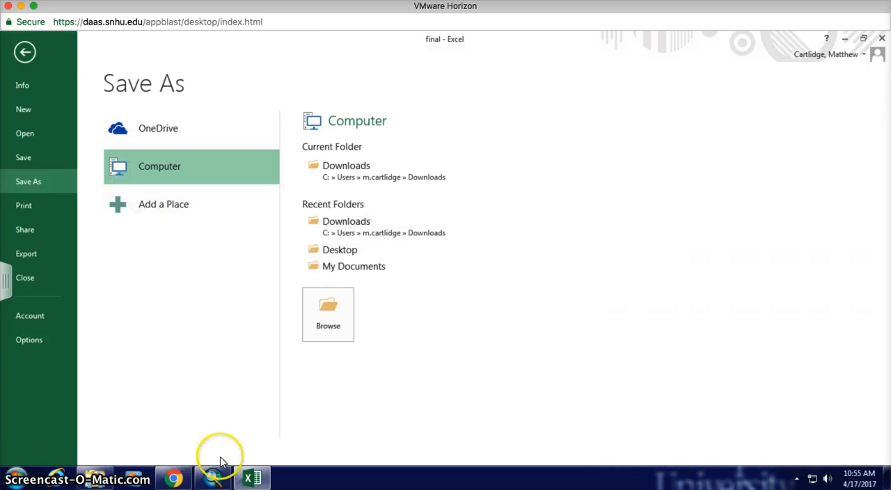
# Step: Switch to ArcMap, close the Stations attribute table and view the stations across the country at a scale of 1:30,000,000
pyautogui.click(213, 477)
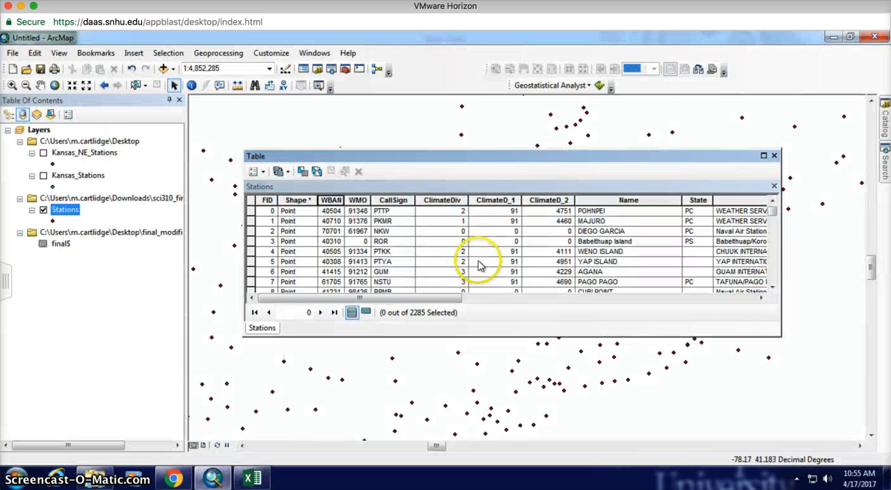
pyautogui.click(775, 156)
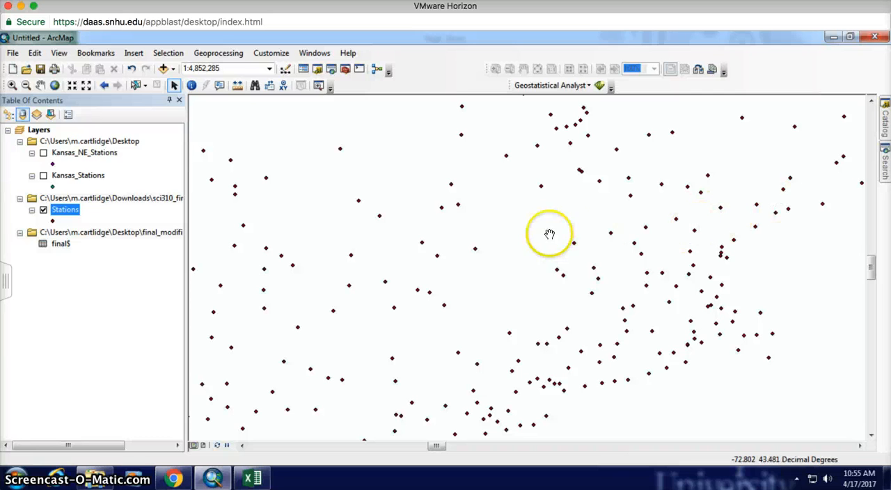
pyautogui.click(85, 85)
pyautogui.click(86, 86)
pyautogui.click(85, 87)
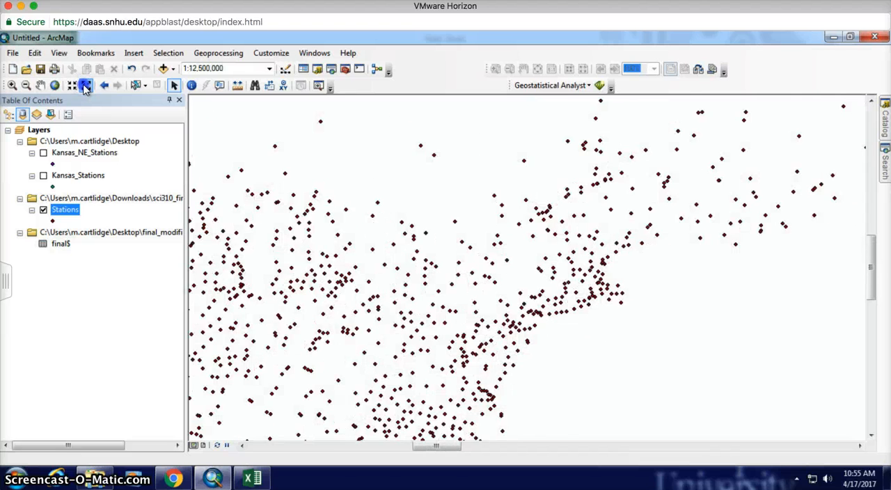
pyautogui.click(86, 86)
pyautogui.click(86, 86)
pyautogui.click(85, 86)
pyautogui.click(85, 86)
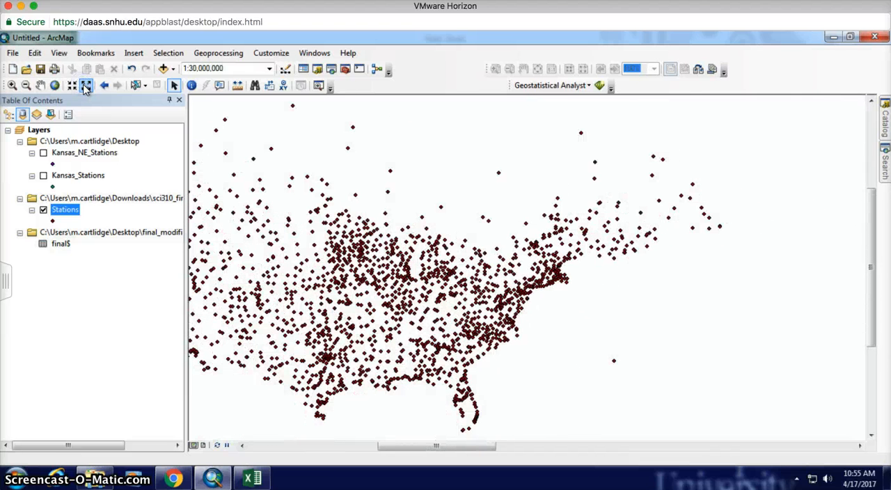
pyautogui.moveTo(394, 242); pyautogui.dragTo(522, 213)
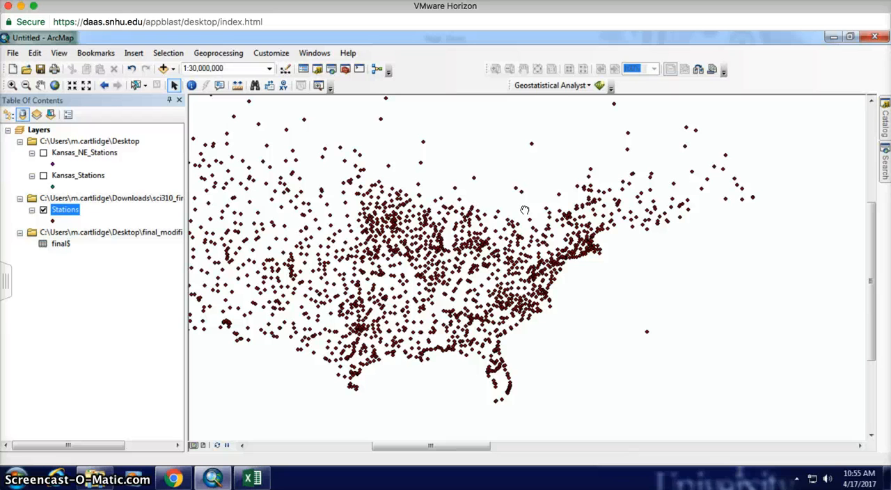
# Step: Open the Stations attribute table, examine the State field and close the table again
pyautogui.rightClick(72, 213)
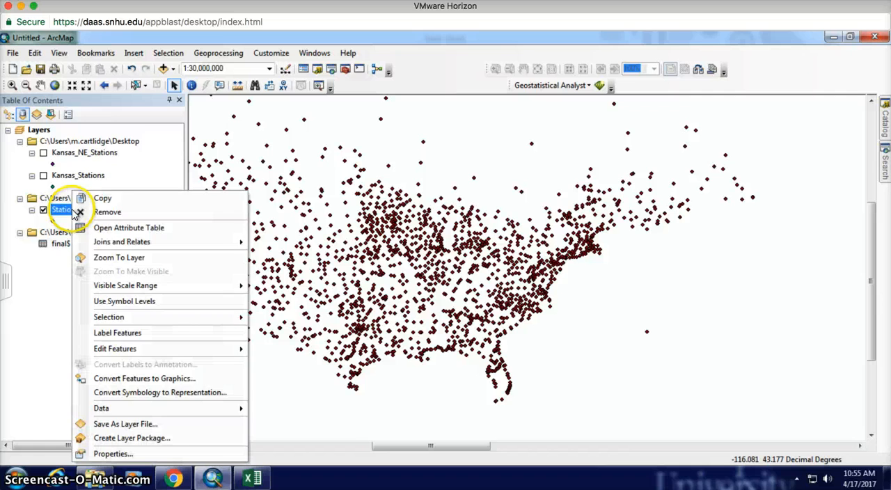
pyautogui.click(117, 227)
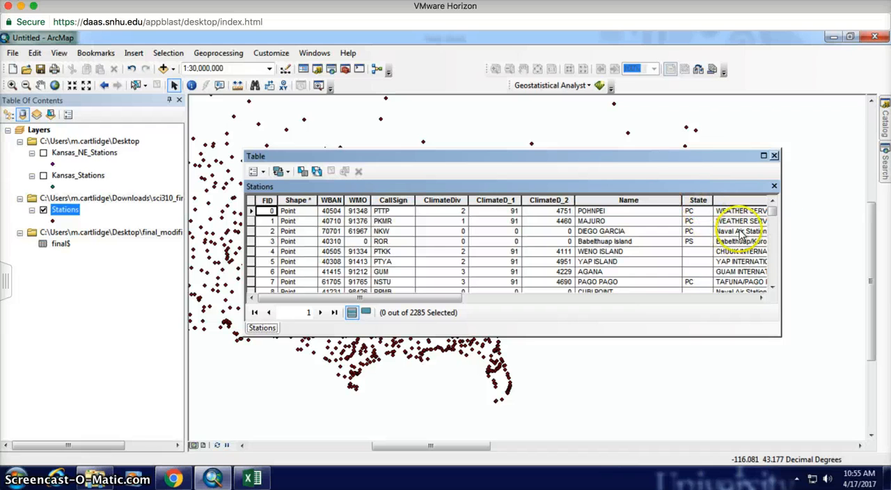
pyautogui.moveTo(774, 214); pyautogui.dragTo(774, 221)
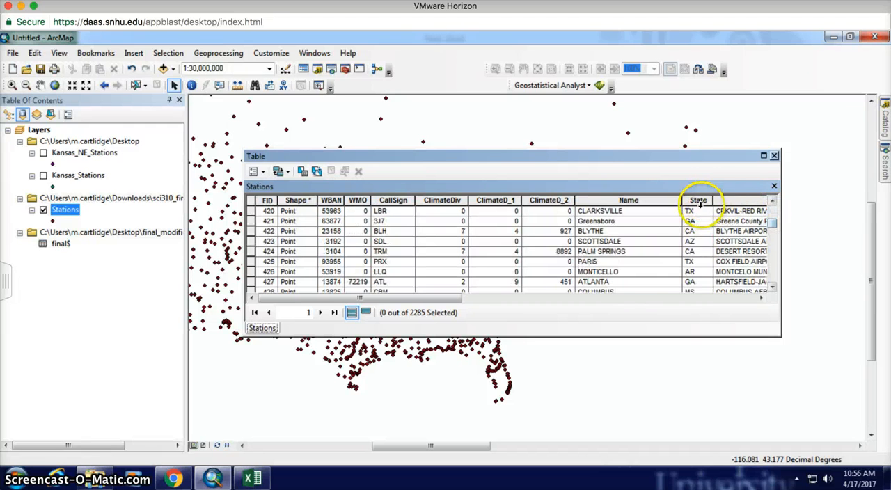
pyautogui.click(774, 156)
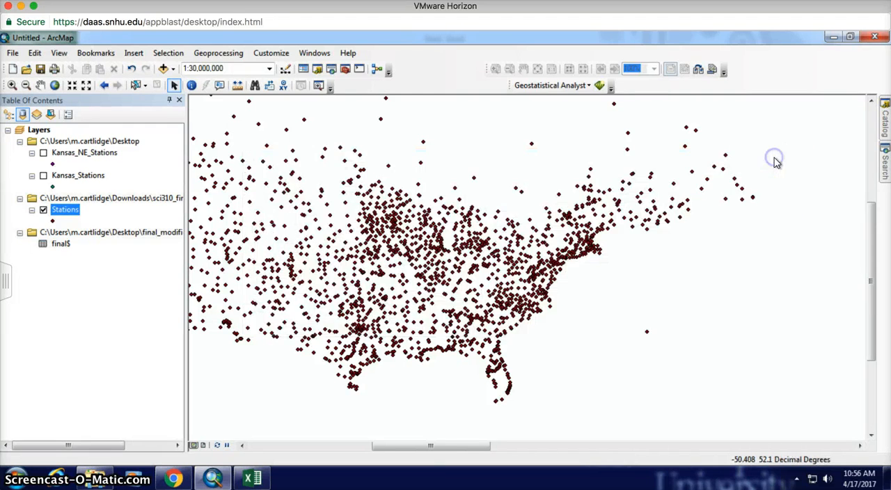
# Step: Start a Select By Attributes query on the Stations layer and clear the existing expression
pyautogui.click(168, 55)
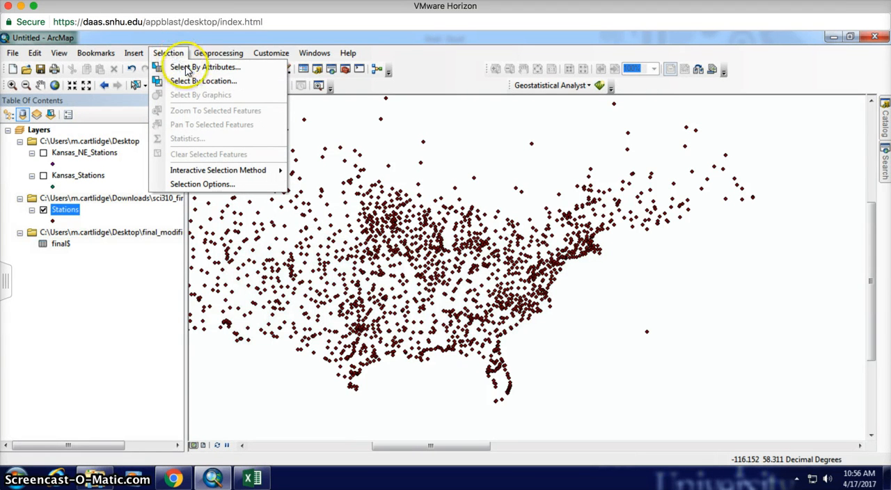
pyautogui.click(185, 67)
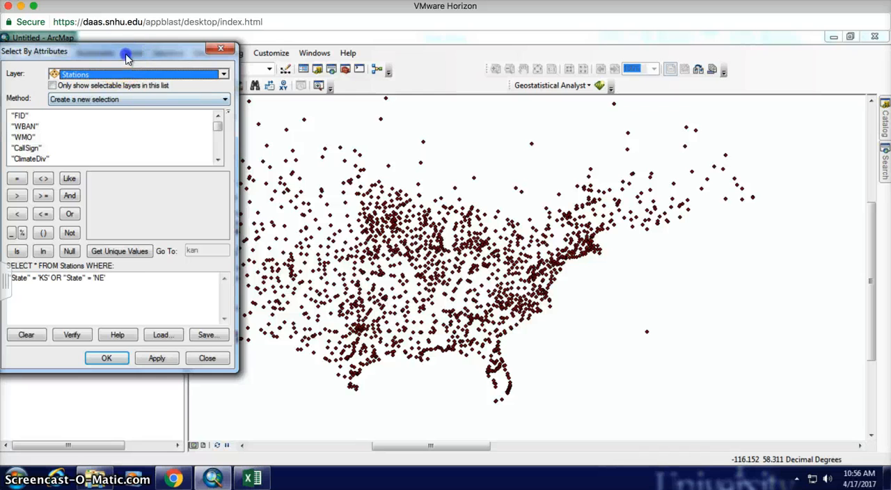
pyautogui.moveTo(130, 53); pyautogui.dragTo(327, 67)
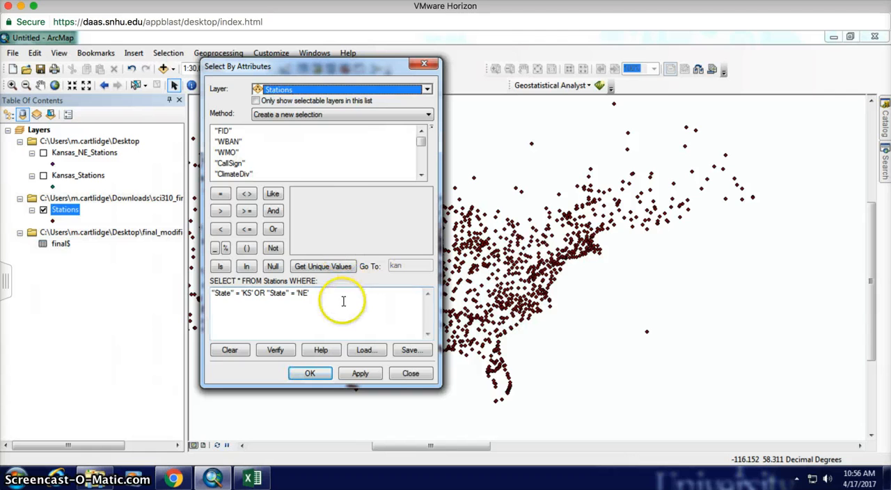
pyautogui.moveTo(342, 300); pyautogui.dragTo(239, 273)
pyautogui.press('Delete')
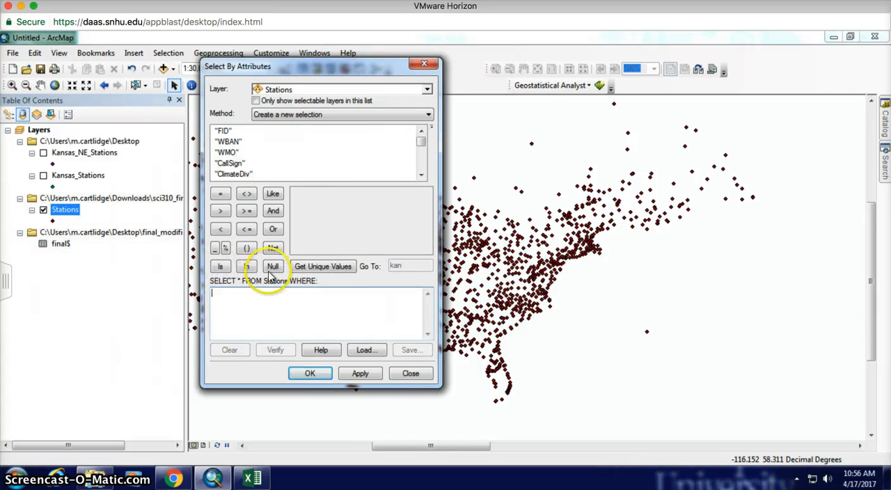
# Step: Build the expression "State" = 'KS' from the field's unique values and select the matching stations
pyautogui.click(421, 175)
pyautogui.click(421, 174)
pyautogui.click(421, 174)
pyautogui.click(422, 175)
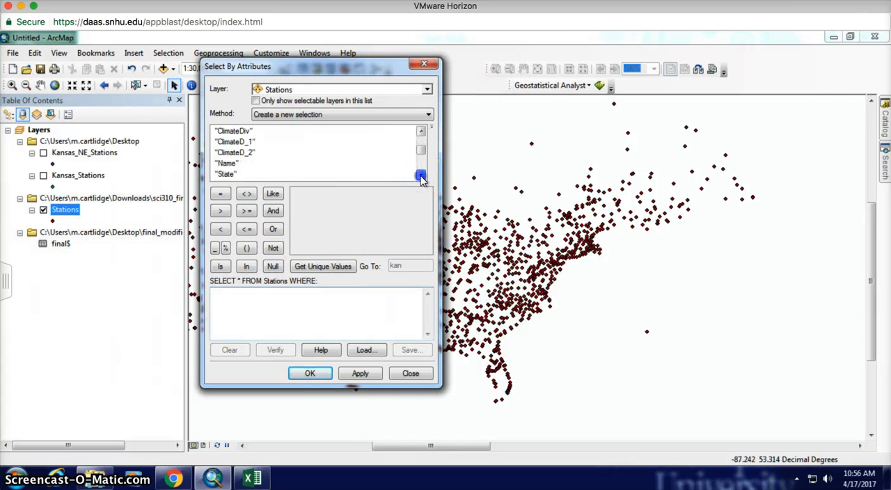
pyautogui.click(422, 175)
pyautogui.click(421, 174)
pyautogui.doubleClick(225, 152)
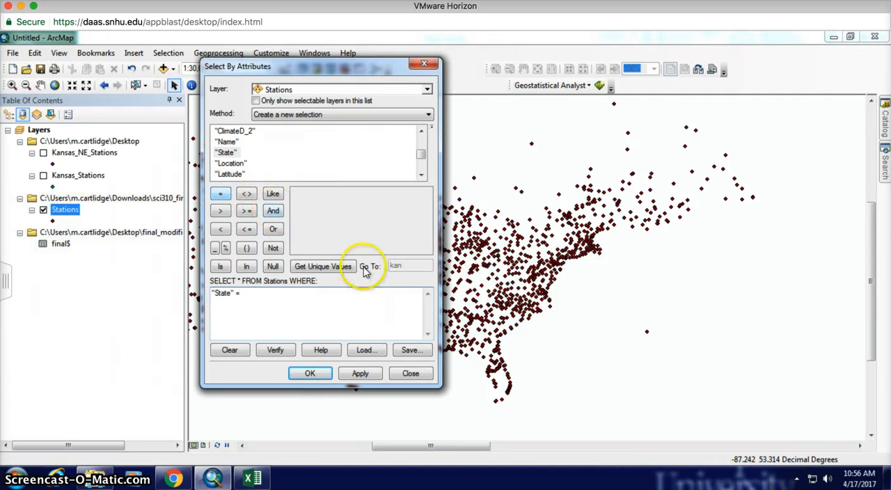
pyautogui.click(327, 270)
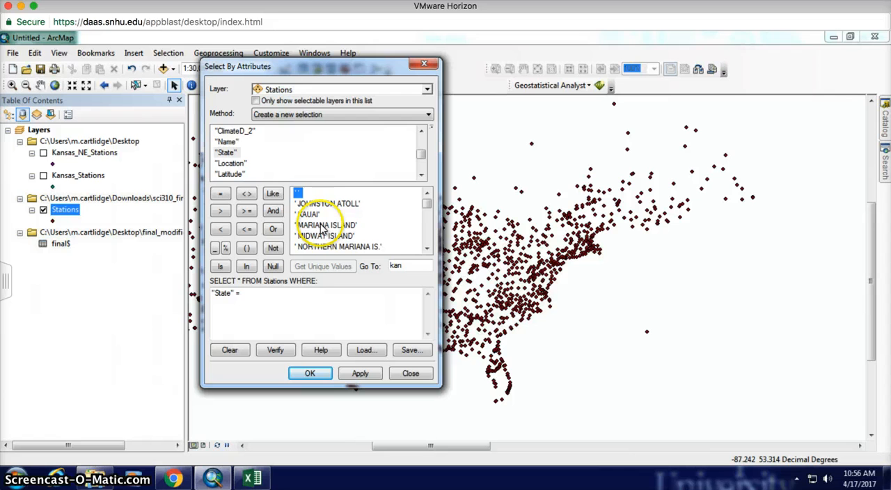
pyautogui.doubleClick(398, 264)
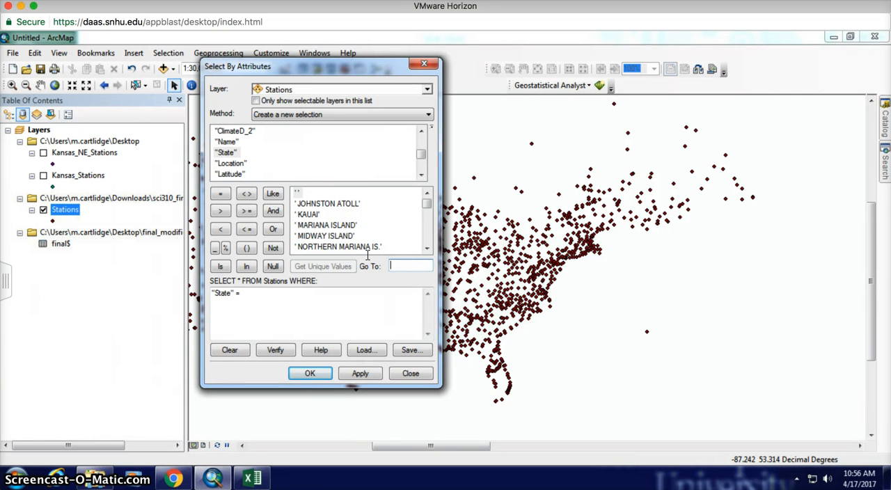
pyautogui.write('k')
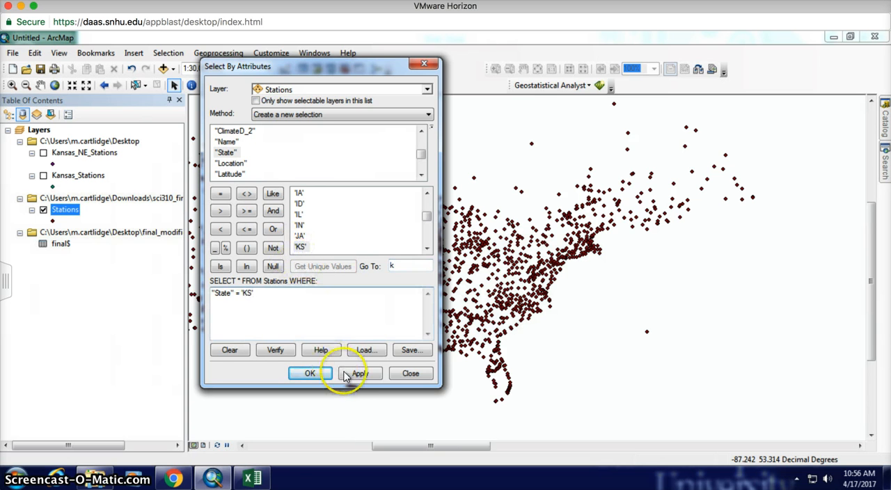
pyautogui.click(310, 374)
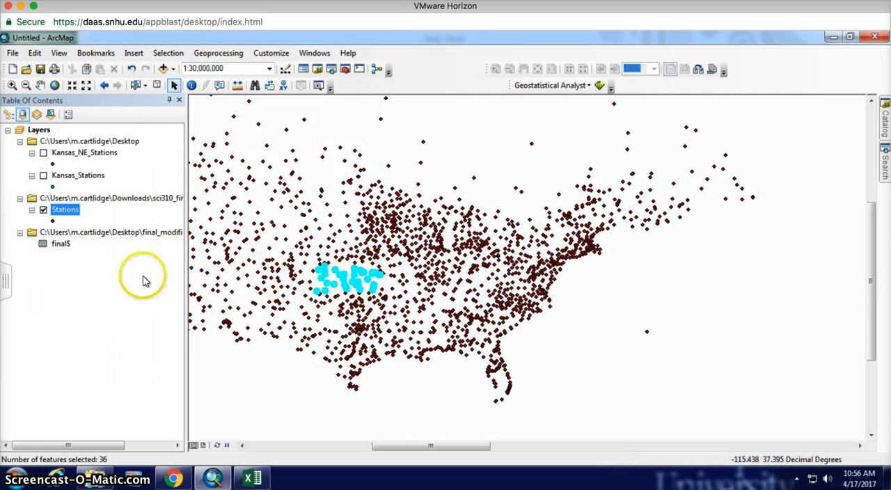
# Step: Review the data export settings and available output file types for the selected Kansas stations without exporting
pyautogui.rightClick(65, 212)
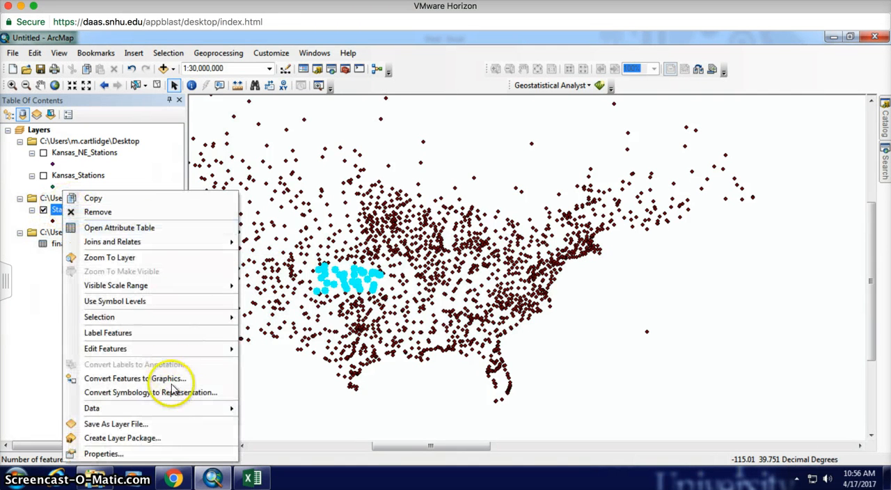
pyautogui.moveTo(177, 411)
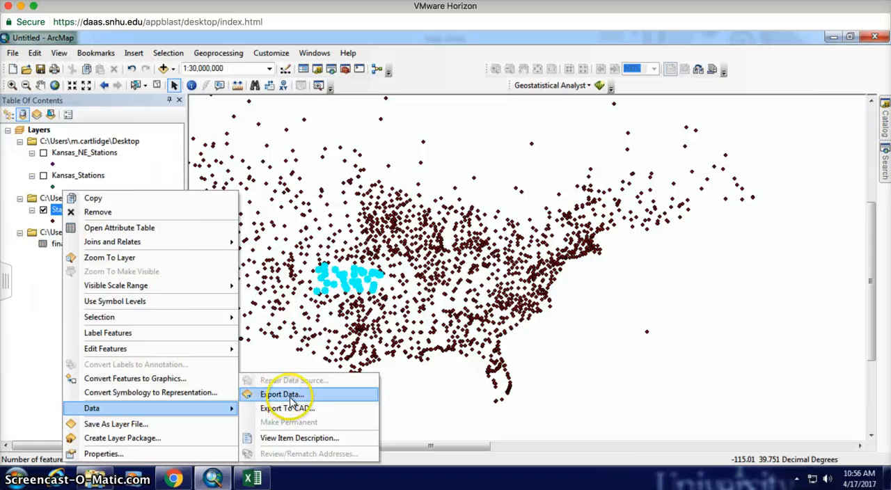
pyautogui.click(291, 401)
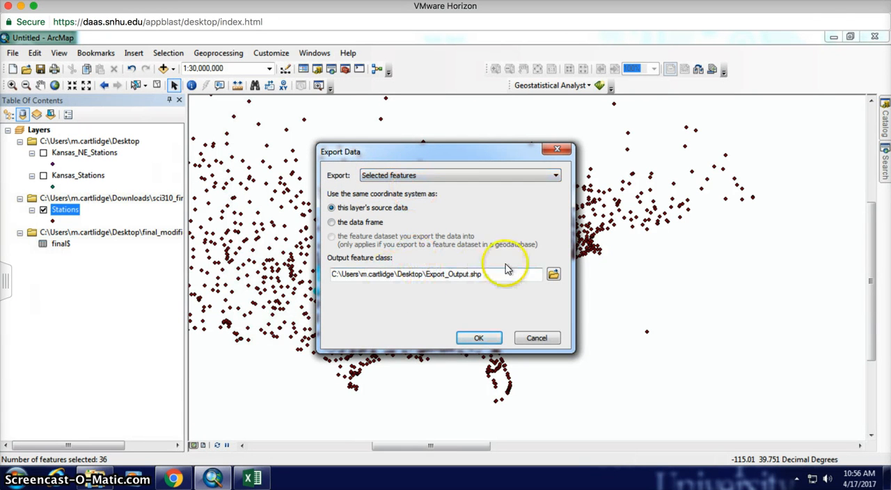
pyautogui.click(552, 274)
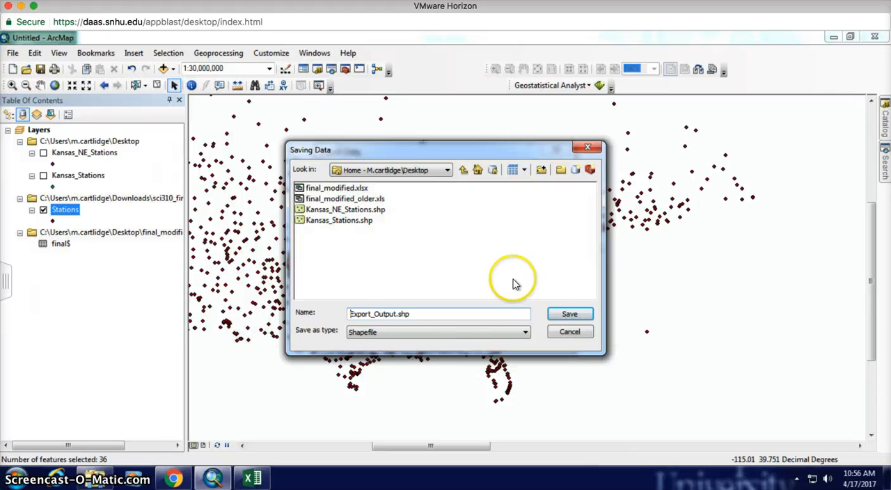
pyautogui.click(449, 339)
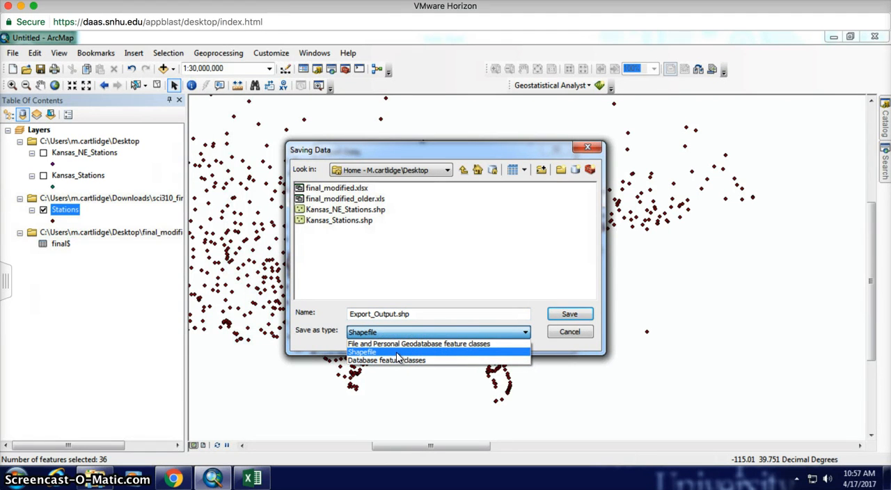
pyautogui.click(519, 335)
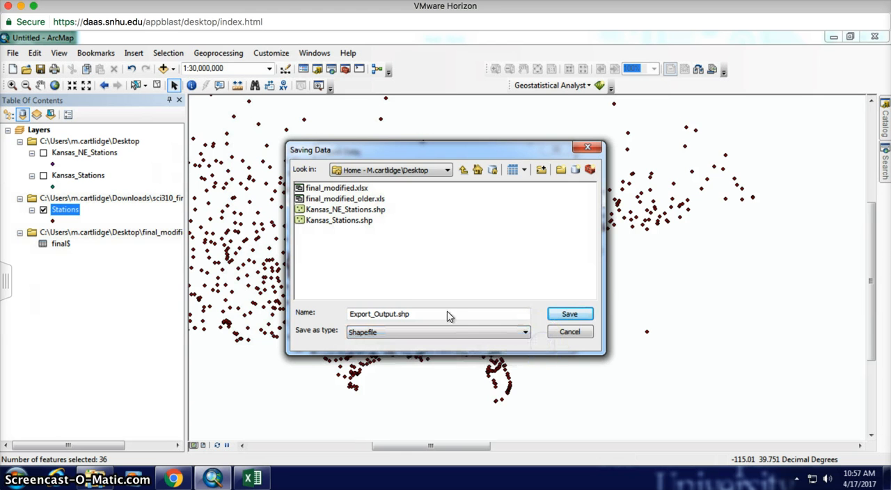
pyautogui.click(566, 332)
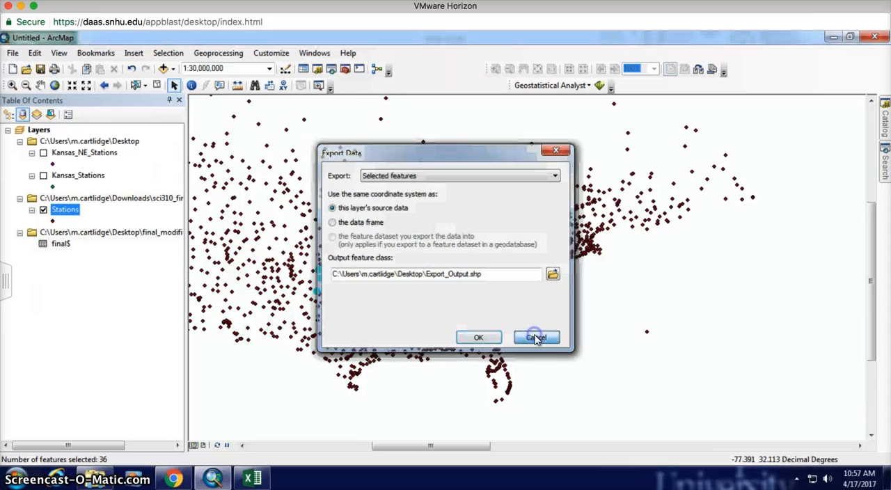
pyautogui.click(536, 335)
# Step: Show only the Kansas_Stations layer to view its points, and return to displaying only the Stations layer
pyautogui.click(43, 210)
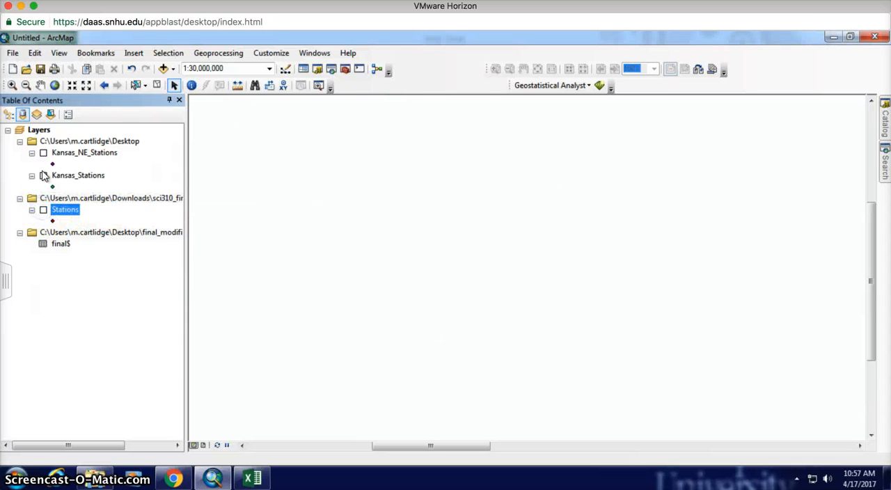
pyautogui.click(43, 175)
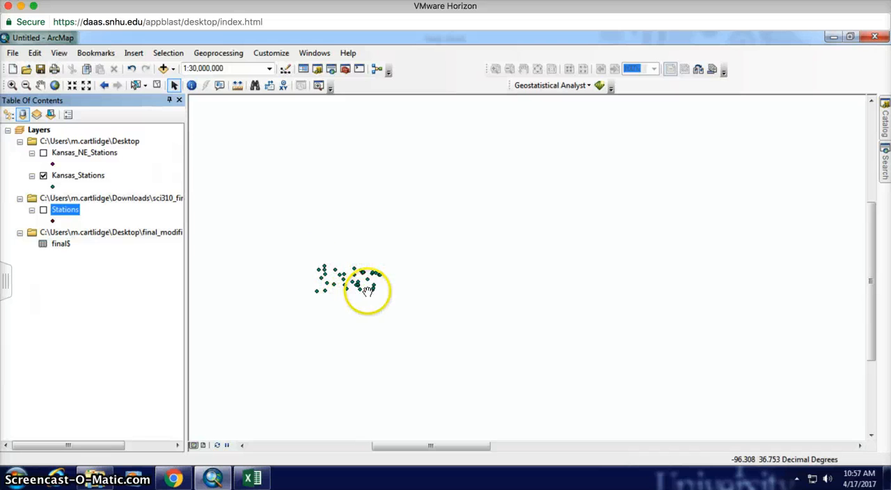
pyautogui.click(44, 175)
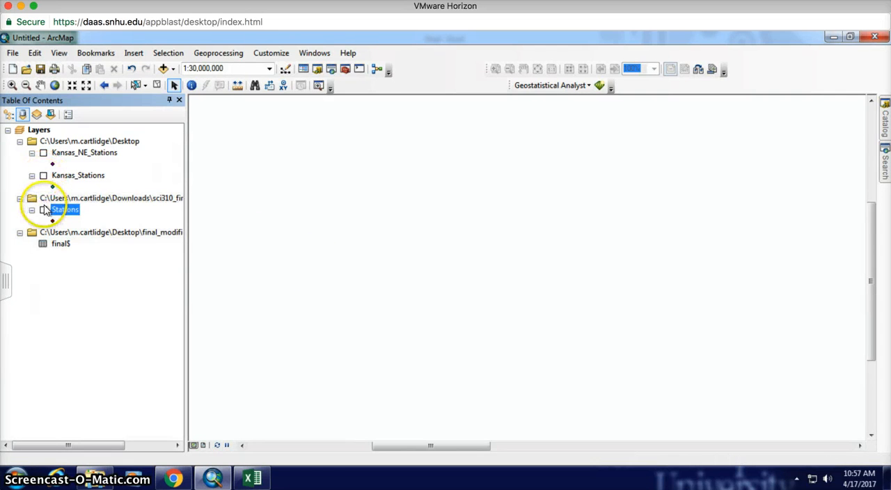
pyautogui.click(43, 209)
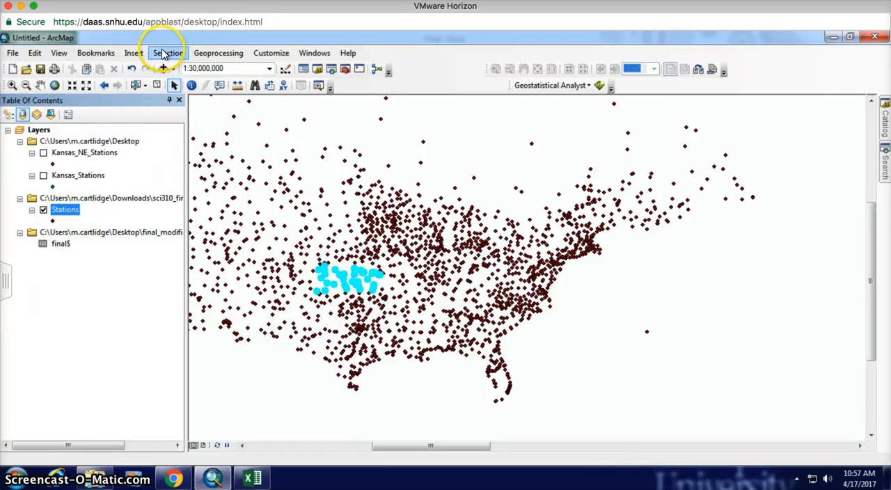
# Step: Clear the selected features and extend the Stations attribute query "State" = 'KS' with OR "State" =
pyautogui.click(156, 85)
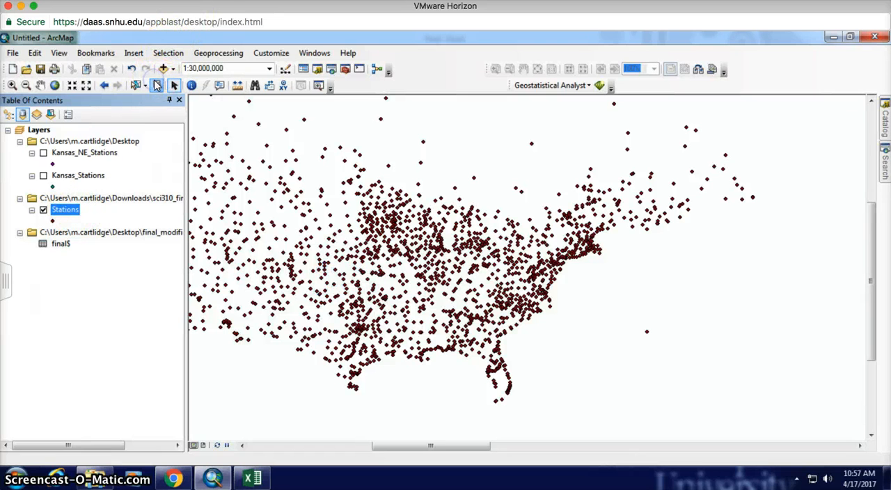
pyautogui.click(170, 53)
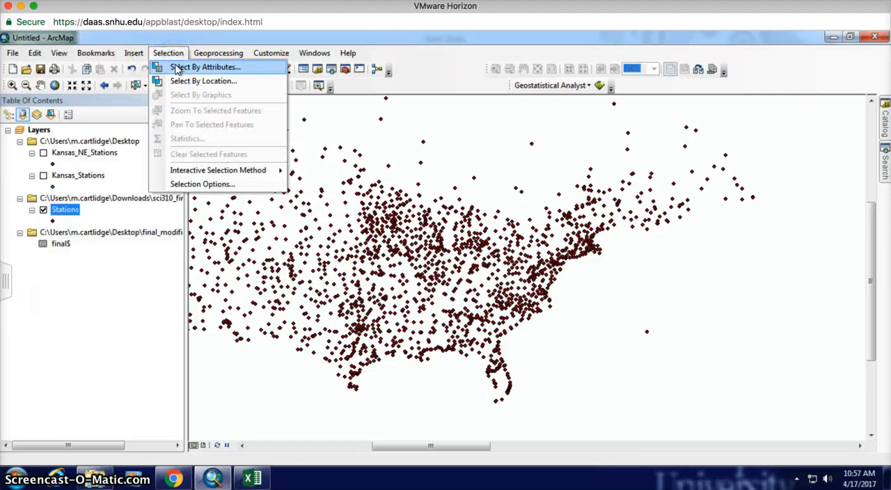
pyautogui.click(176, 67)
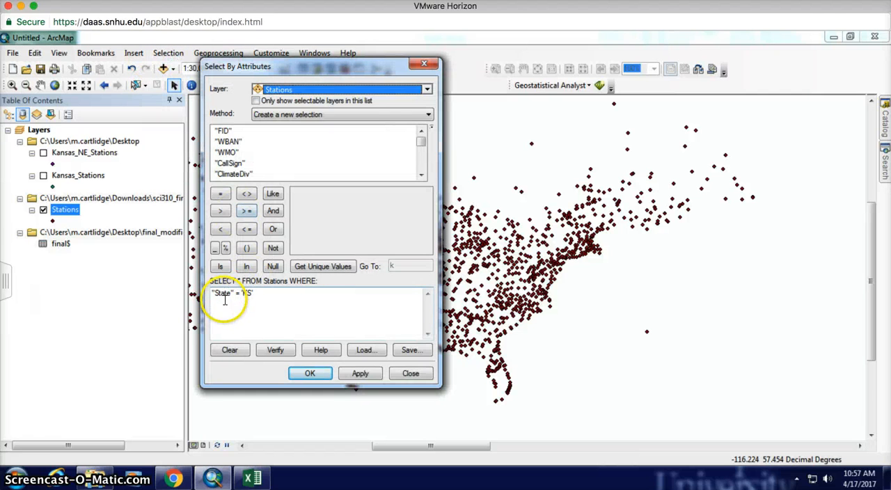
pyautogui.click(266, 292)
pyautogui.click(273, 229)
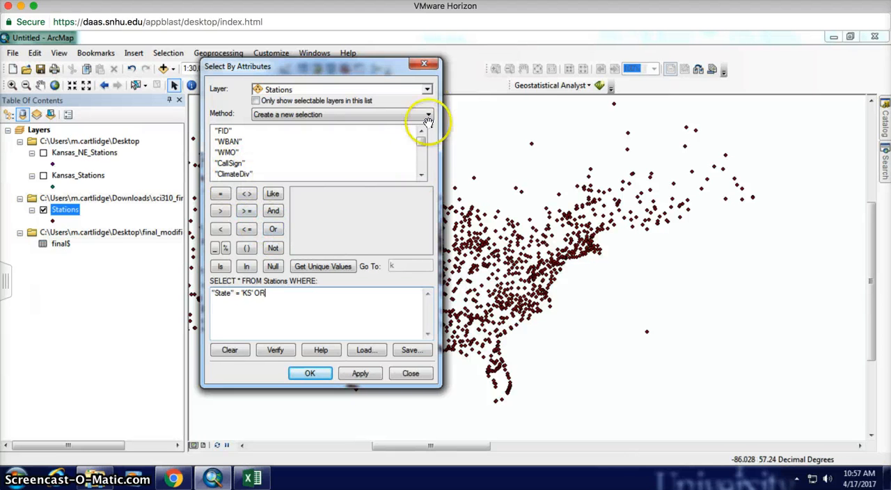
pyautogui.click(421, 174)
pyautogui.click(420, 174)
pyautogui.click(421, 174)
pyautogui.click(420, 174)
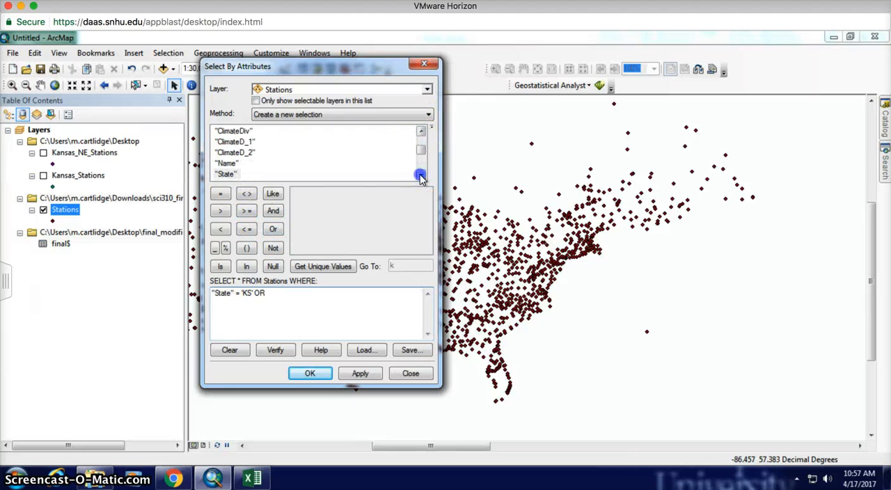
pyautogui.click(421, 174)
pyautogui.doubleClick(225, 163)
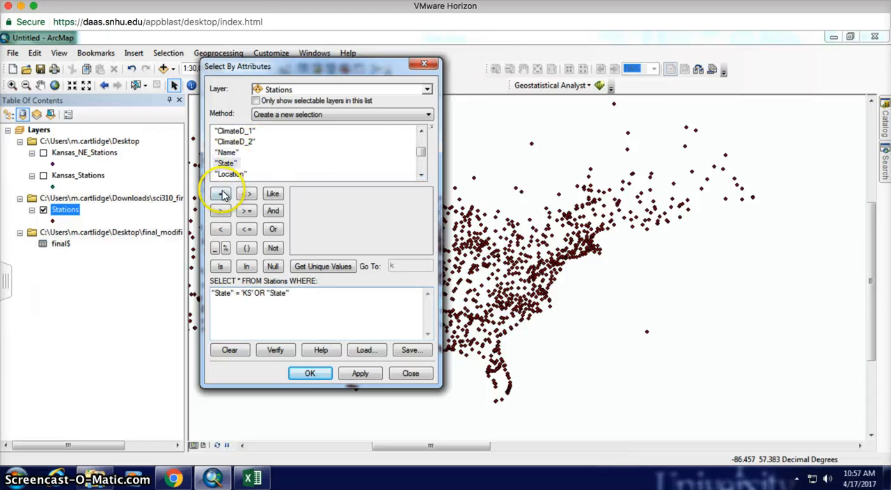
pyautogui.click(221, 194)
# Step: Complete the query with the unique value 'NE' and select the Kansas and Nebraska stations
pyautogui.click(322, 266)
pyautogui.click(391, 266)
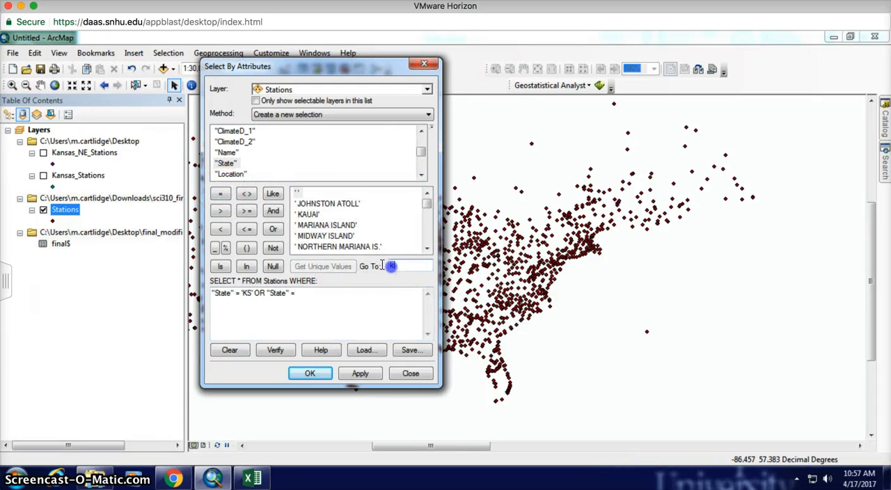
pyautogui.write('ne')
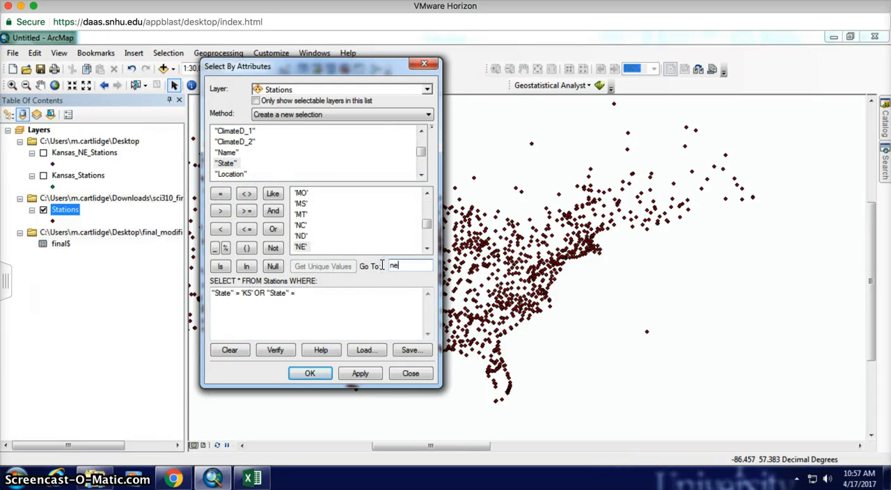
pyautogui.doubleClick(301, 247)
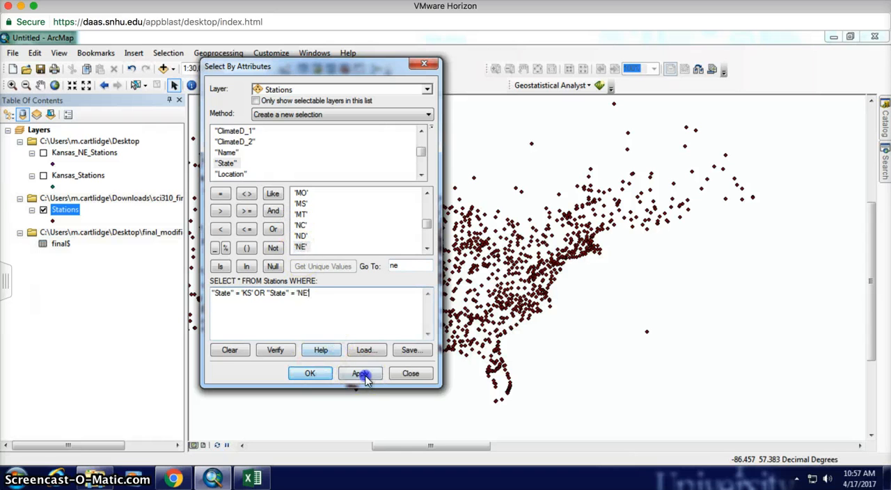
pyautogui.click(363, 375)
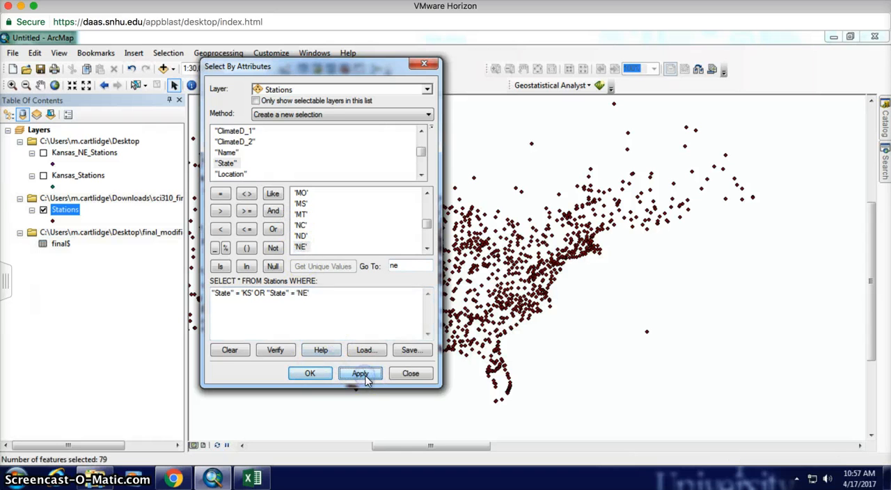
pyautogui.click(307, 374)
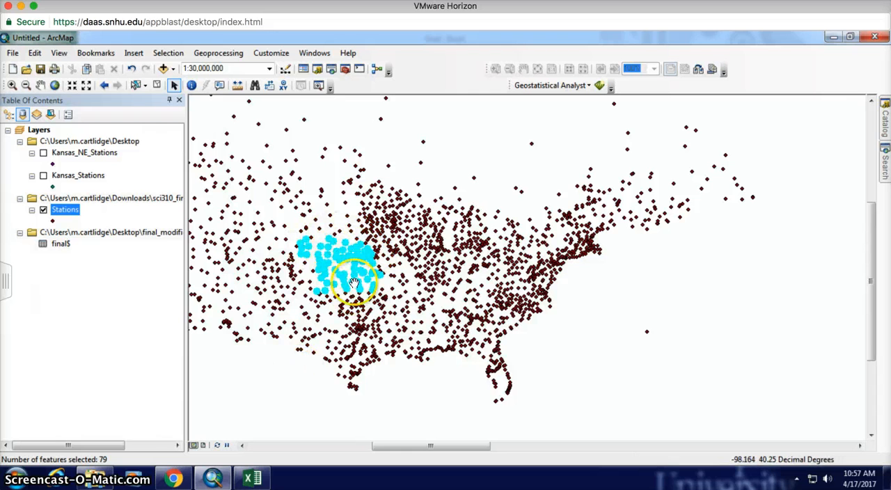
# Step: Review the export settings for the selected Kansas and Nebraska stations, with Kansas_NE_Stations.shp as output on the Desktop, without exporting
pyautogui.rightClick(70, 212)
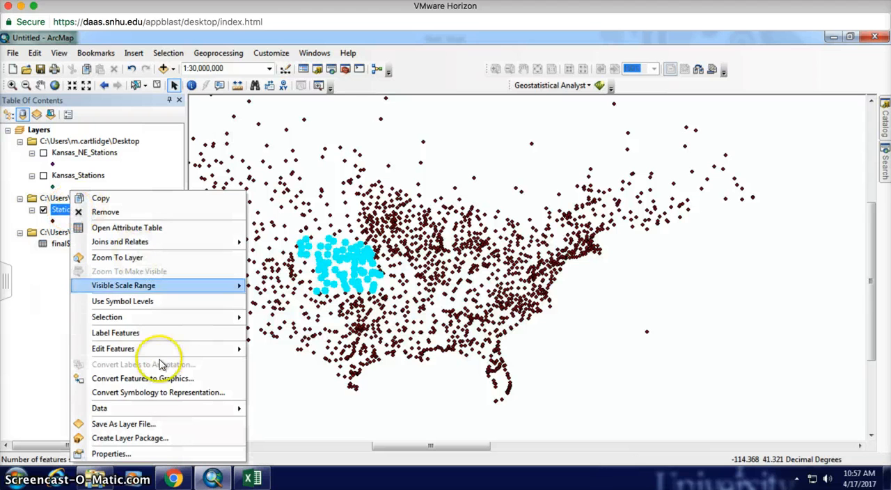
pyautogui.moveTo(172, 408)
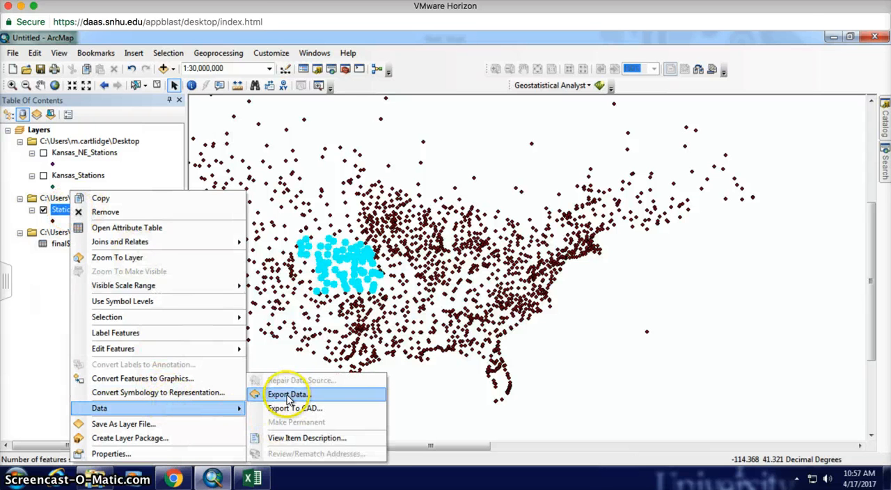
pyautogui.click(282, 392)
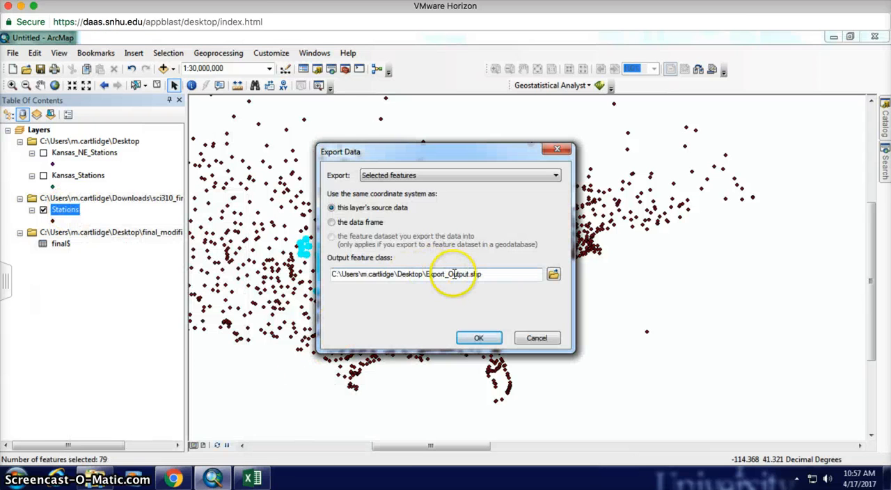
pyautogui.click(553, 275)
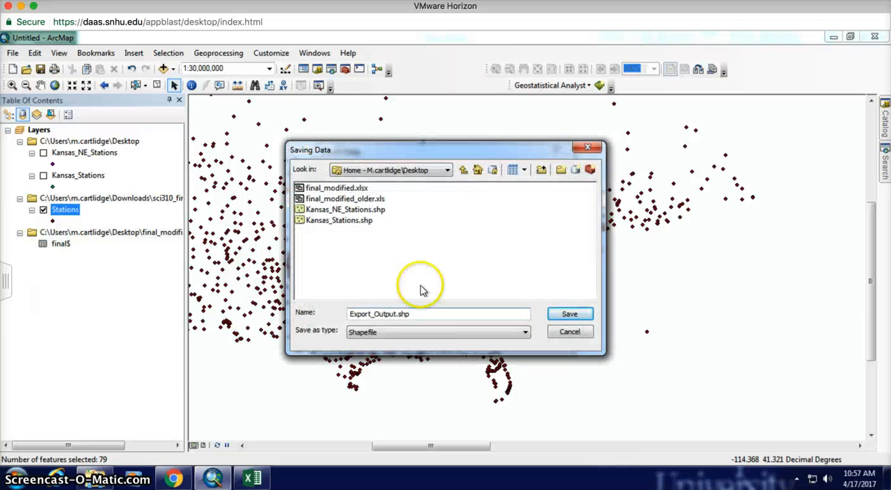
pyautogui.click(350, 210)
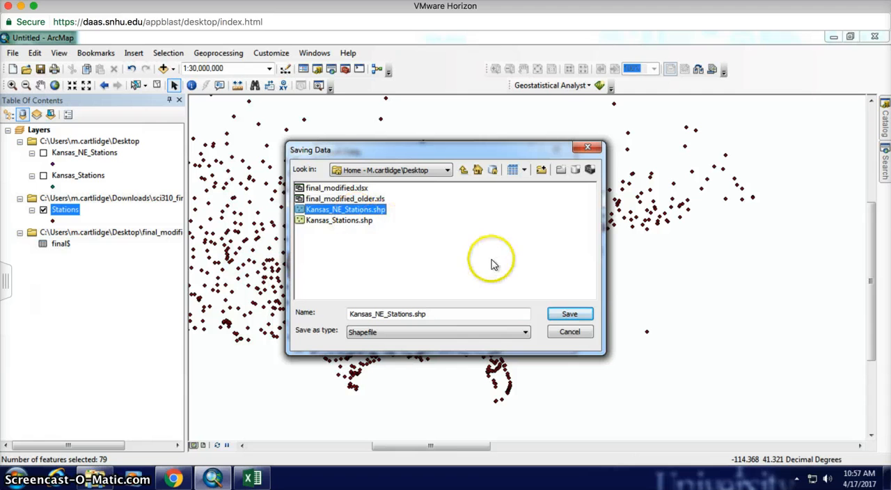
pyautogui.click(566, 332)
pyautogui.click(537, 339)
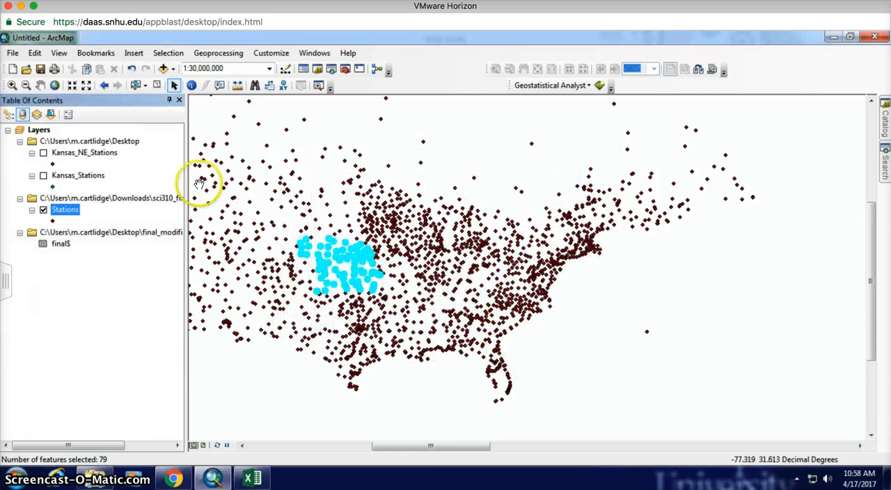
# Step: Show only the Kansas_NE_Stations layer to view its points, and return to displaying only the Stations layer
pyautogui.click(43, 210)
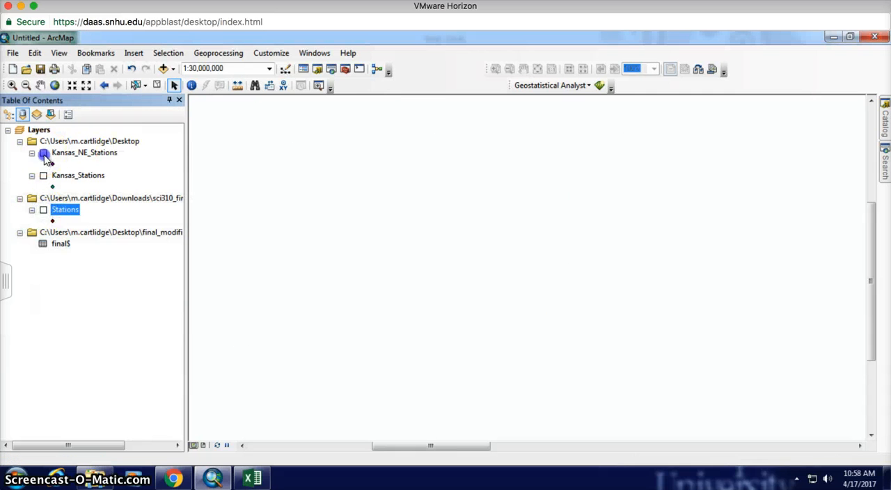
pyautogui.click(43, 154)
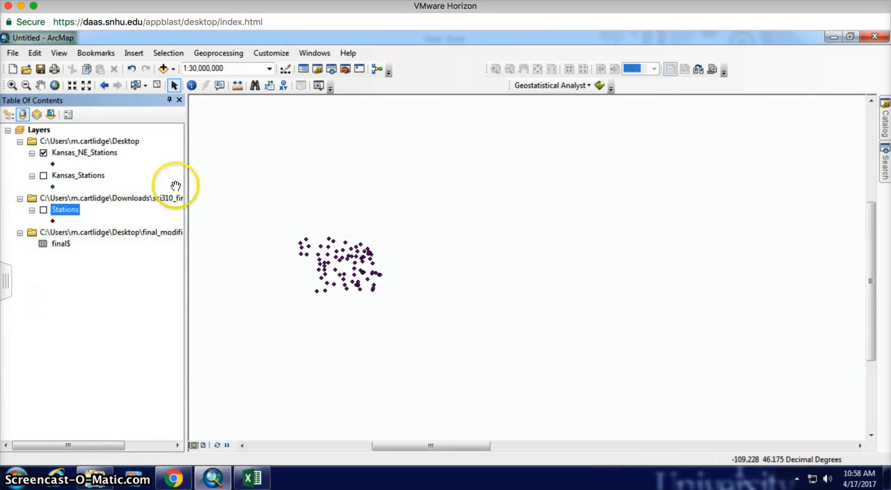
pyautogui.click(43, 154)
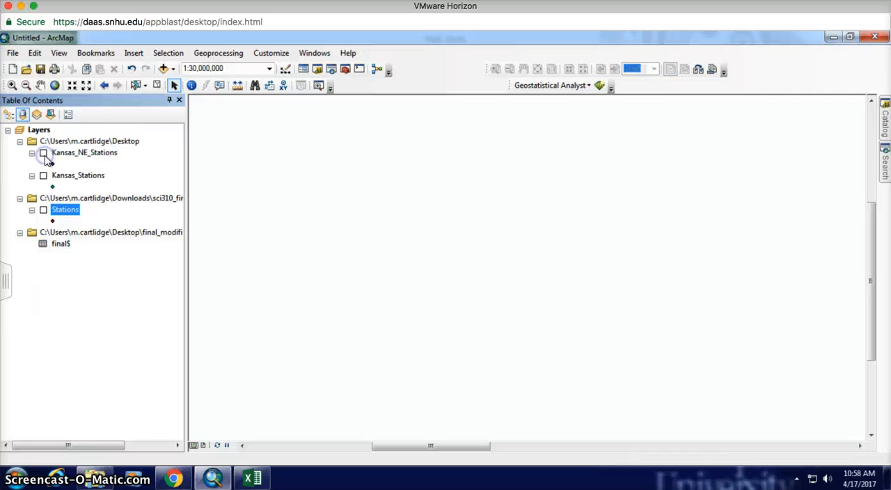
pyautogui.click(43, 210)
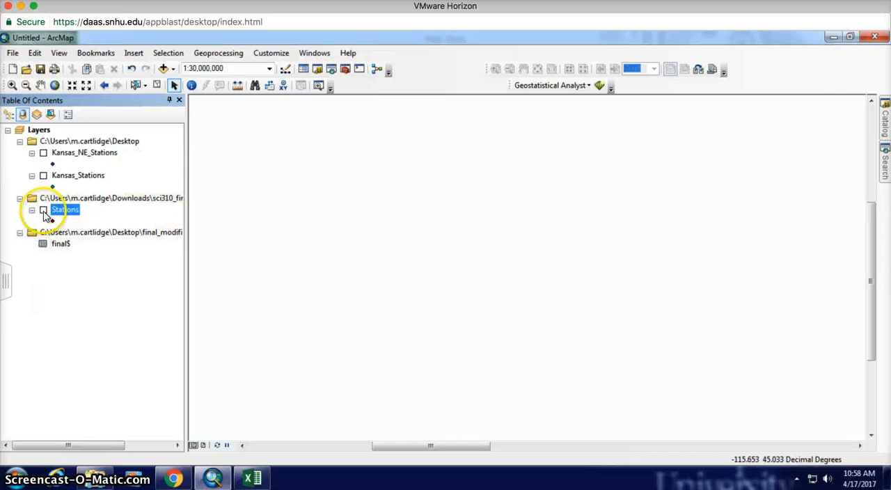
# Step: Browse the data sources on the Desktop to the final$ sheet in final_modified_older.xls without adding it again
pyautogui.click(163, 69)
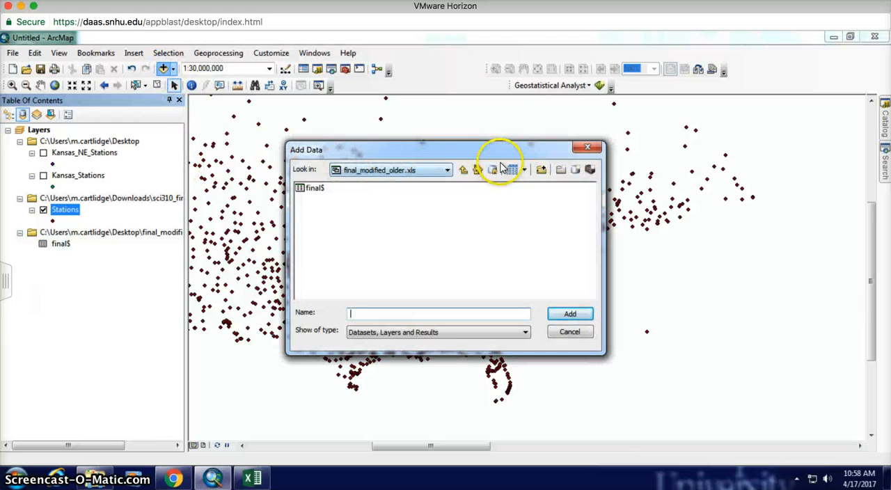
pyautogui.click(464, 170)
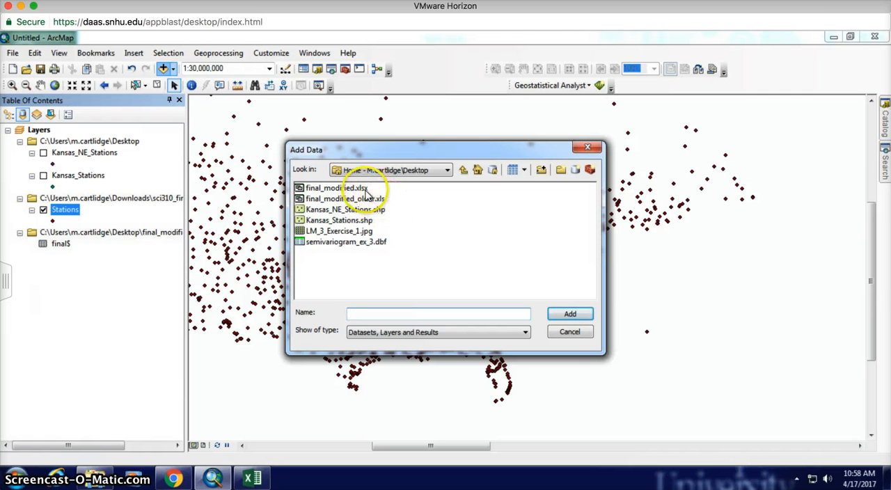
pyautogui.doubleClick(332, 200)
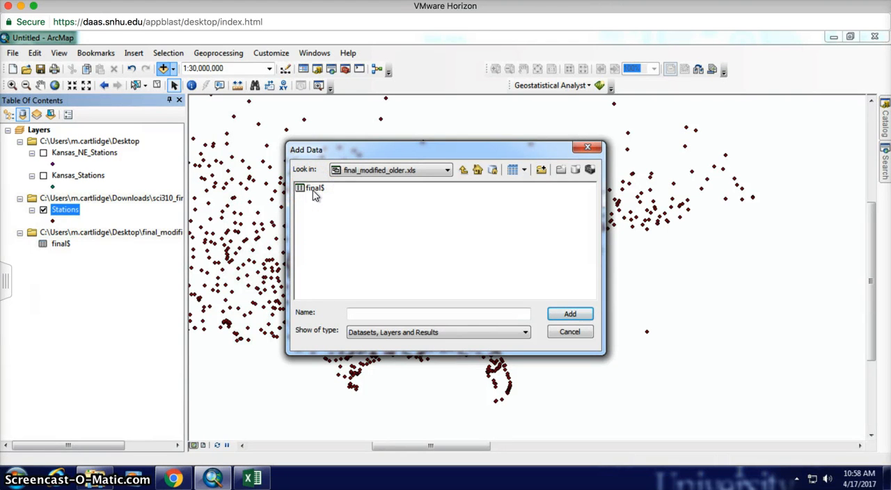
pyautogui.click(314, 190)
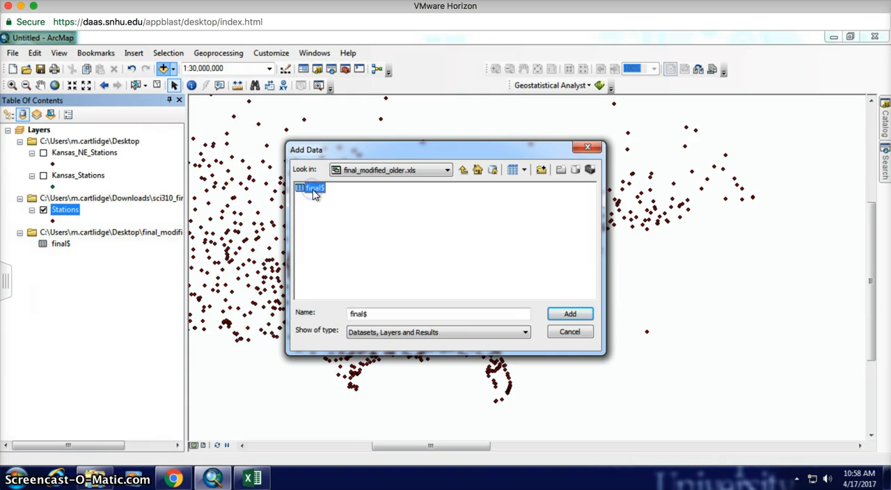
pyautogui.click(569, 332)
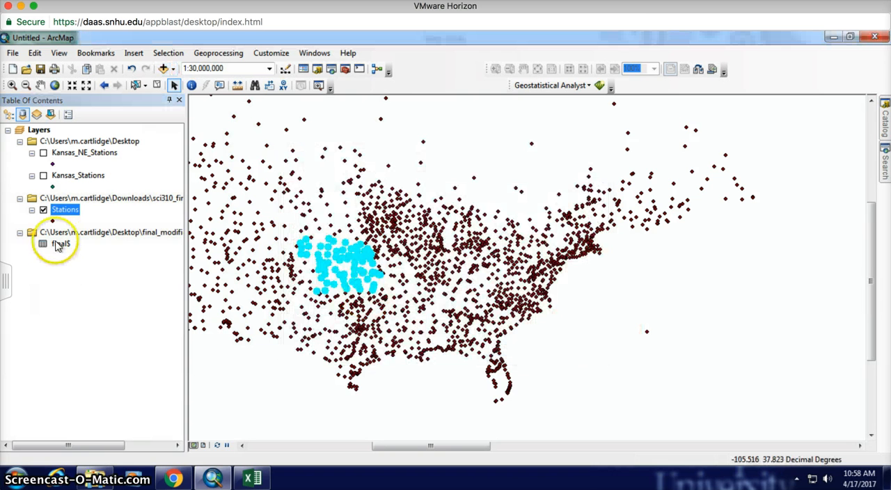
# Step: Clear the selected features and start a table join on the Stations layer
pyautogui.click(158, 84)
pyautogui.click(62, 245)
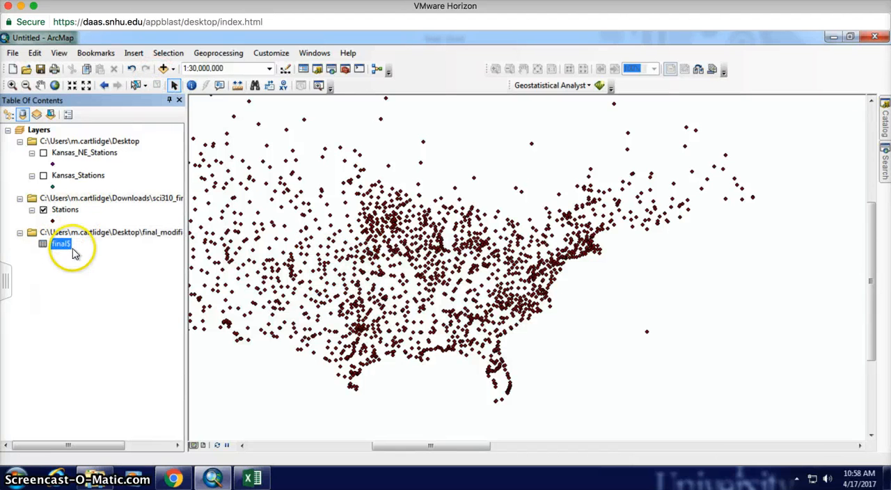
pyautogui.click(64, 210)
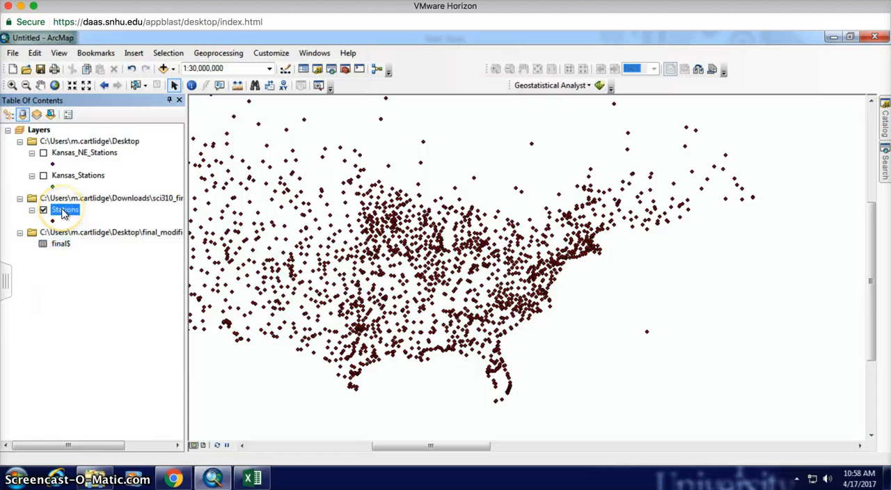
pyautogui.rightClick(63, 211)
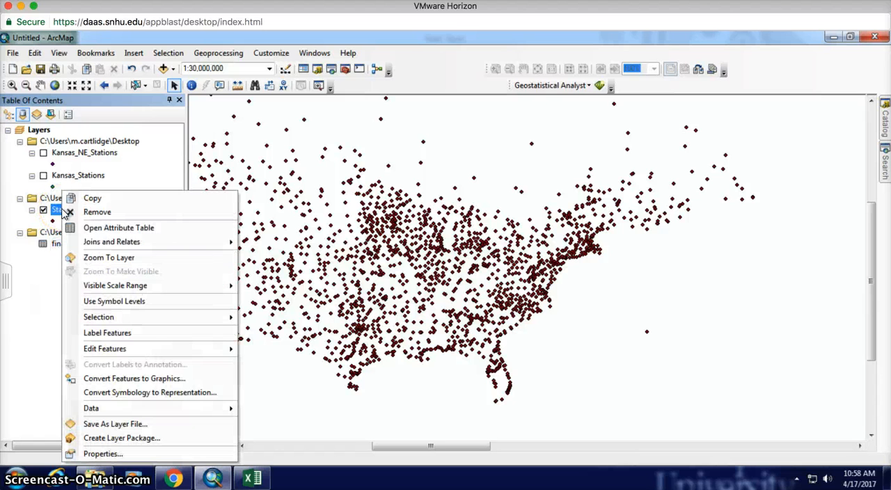
pyautogui.moveTo(182, 245)
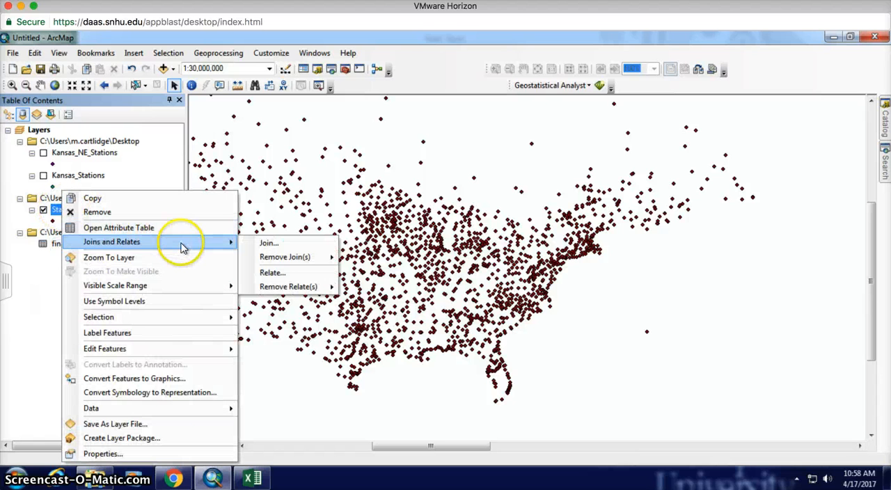
pyautogui.click(270, 243)
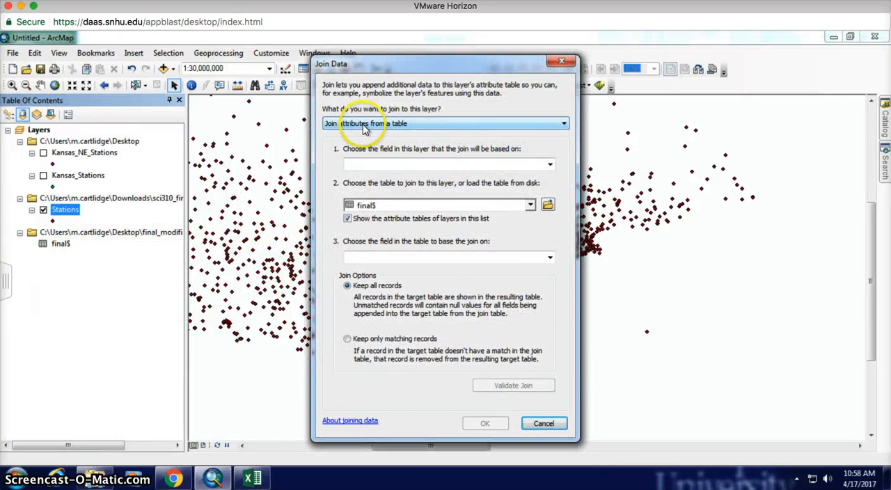
# Step: Base the join on the layer's WBAN field and the WBAN_Join field of the final$ table
pyautogui.click(550, 167)
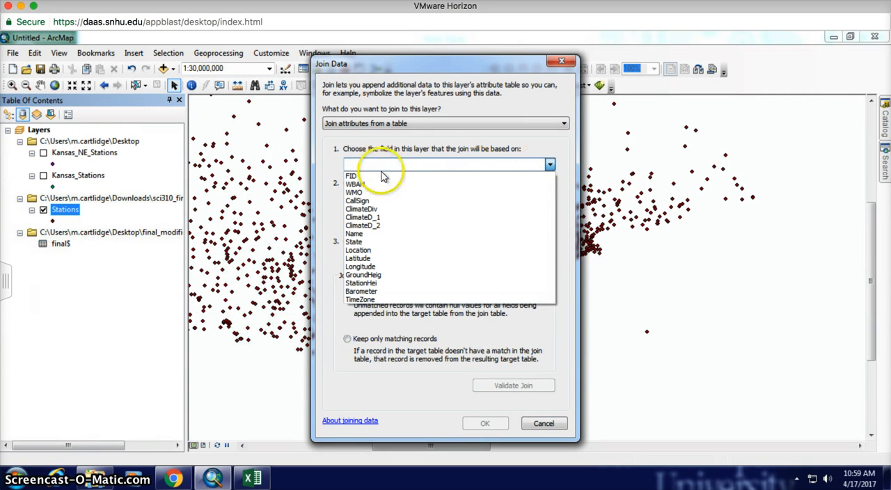
pyautogui.click(359, 184)
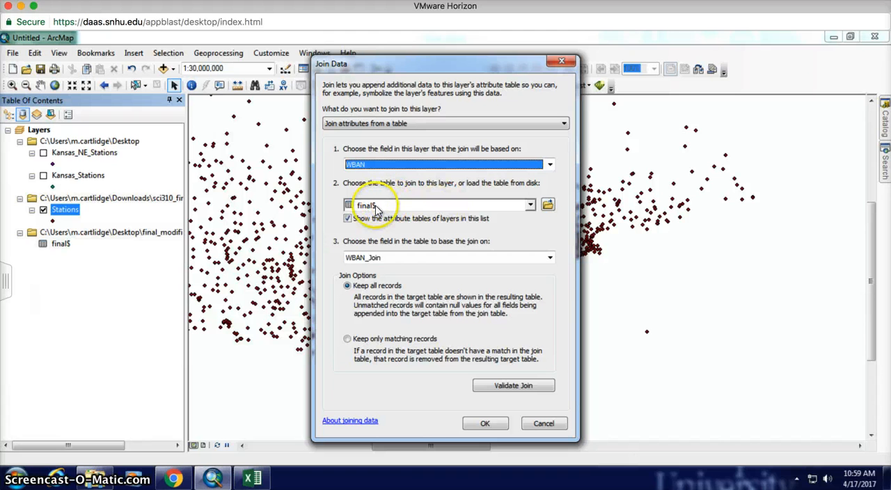
pyautogui.click(415, 257)
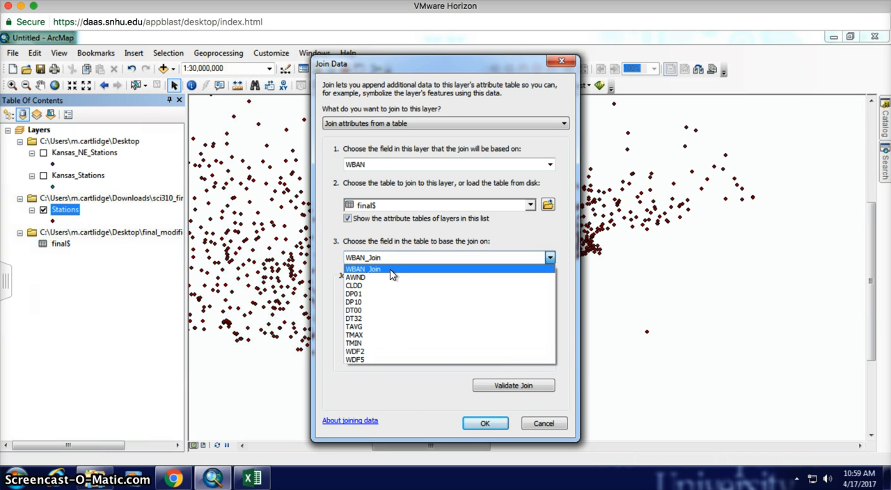
pyautogui.click(392, 270)
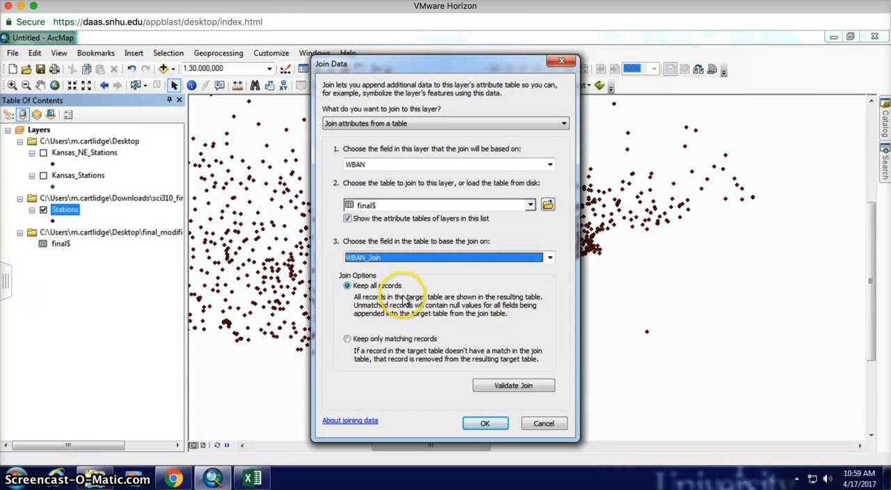
# Step: Validate the join, set it to keep only matching records, and apply it to the Stations layer
pyautogui.click(515, 388)
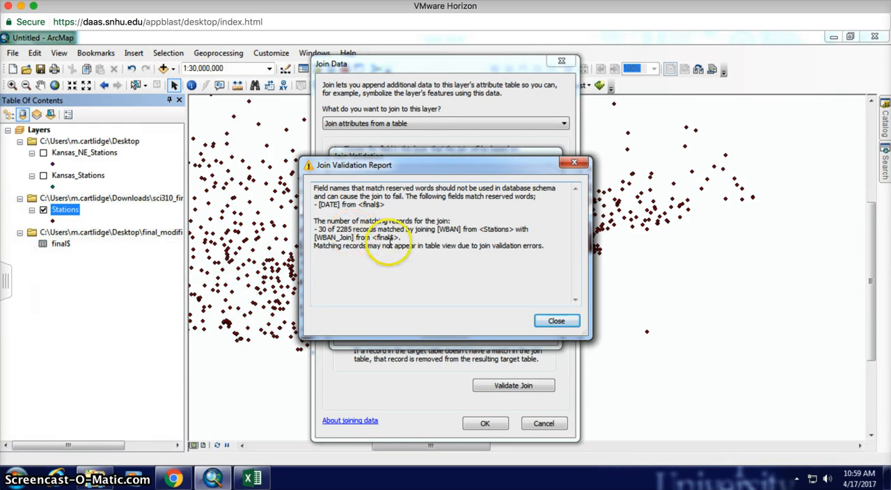
pyautogui.click(557, 321)
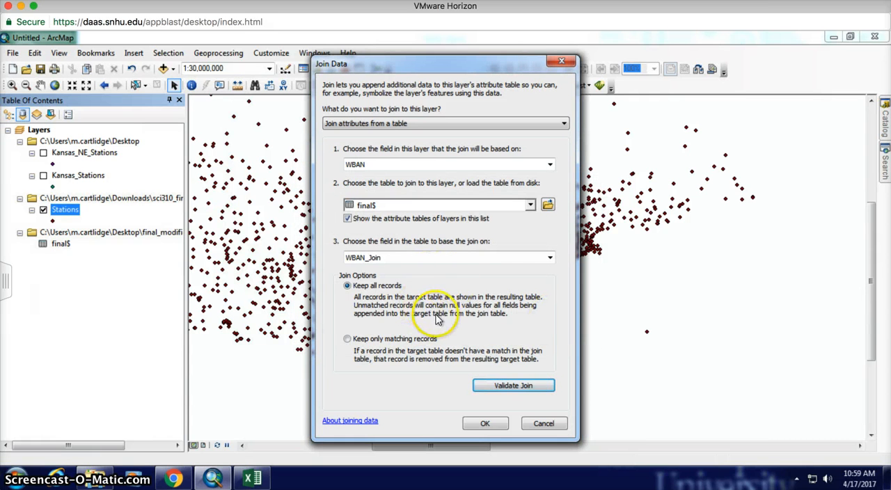
pyautogui.click(379, 344)
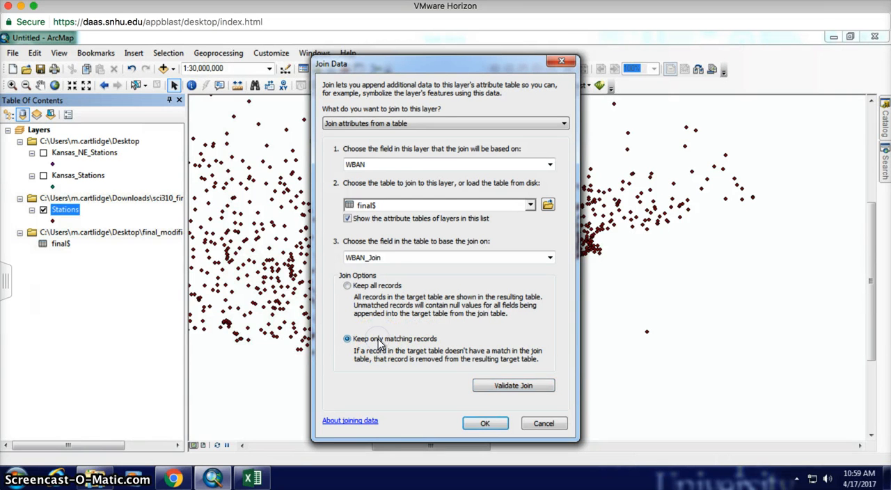
pyautogui.click(488, 424)
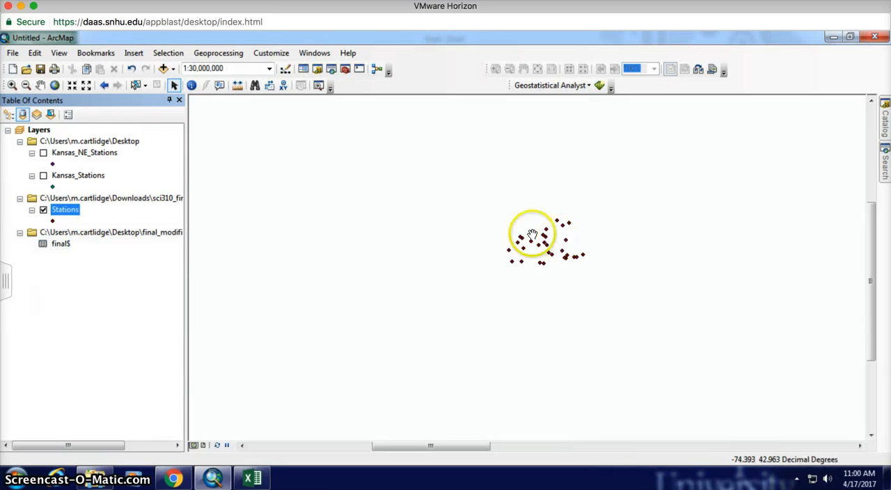
# Step: Examine the joined climate fields from DATE to WDF5 in the Stations attribute table
pyautogui.click(13, 85)
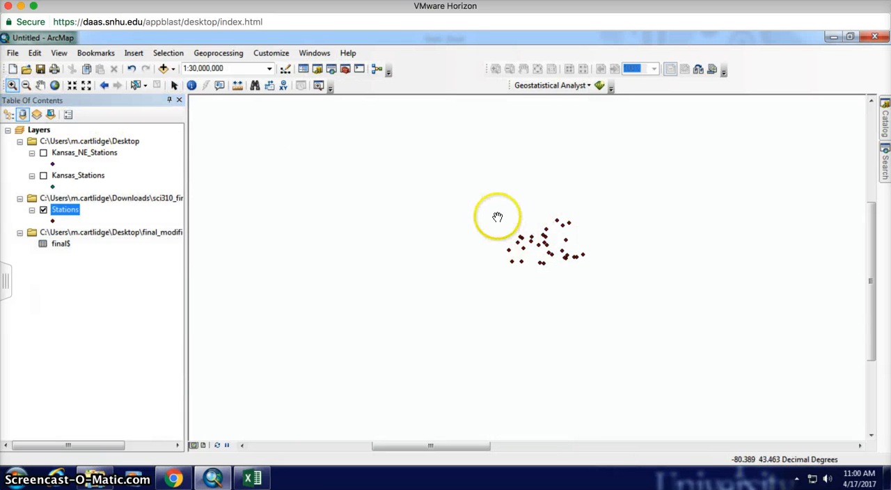
pyautogui.moveTo(501, 205)
pyautogui.mouseDown()
pyautogui.moveTo(562, 247)
pyautogui.moveTo(485, 210)
pyautogui.mouseUp()
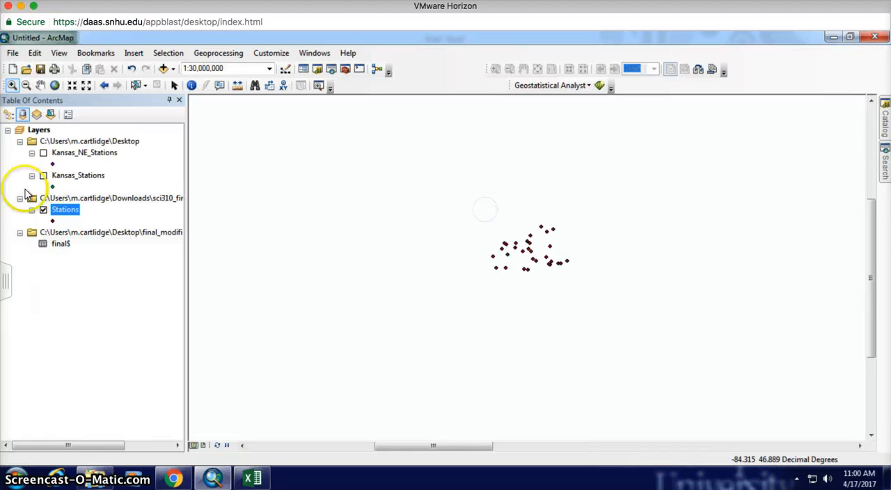
pyautogui.rightClick(59, 216)
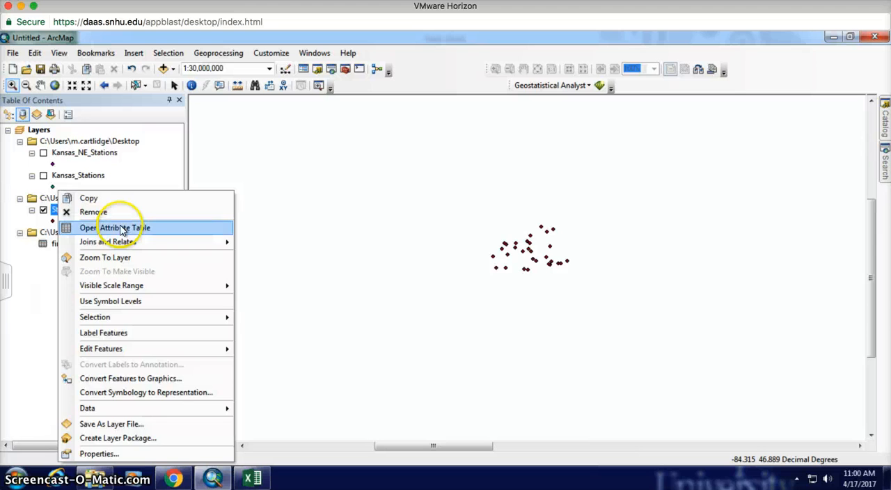
pyautogui.click(121, 230)
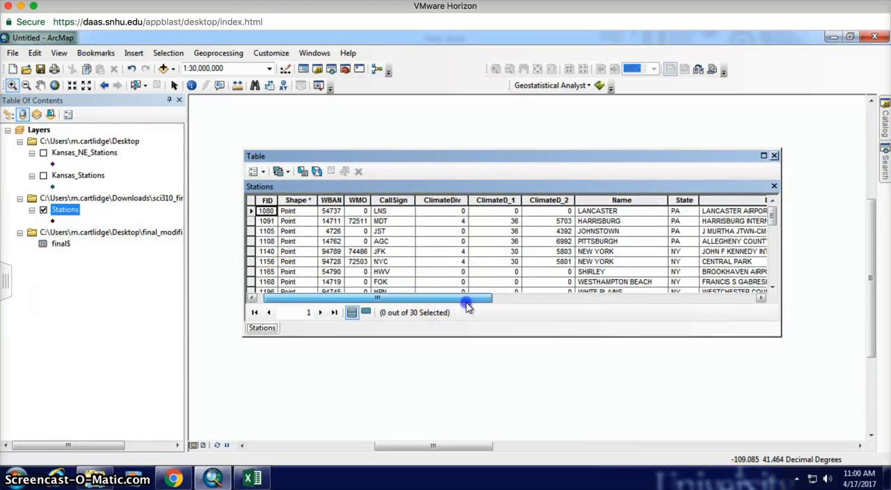
pyautogui.moveTo(467, 307); pyautogui.dragTo(704, 314)
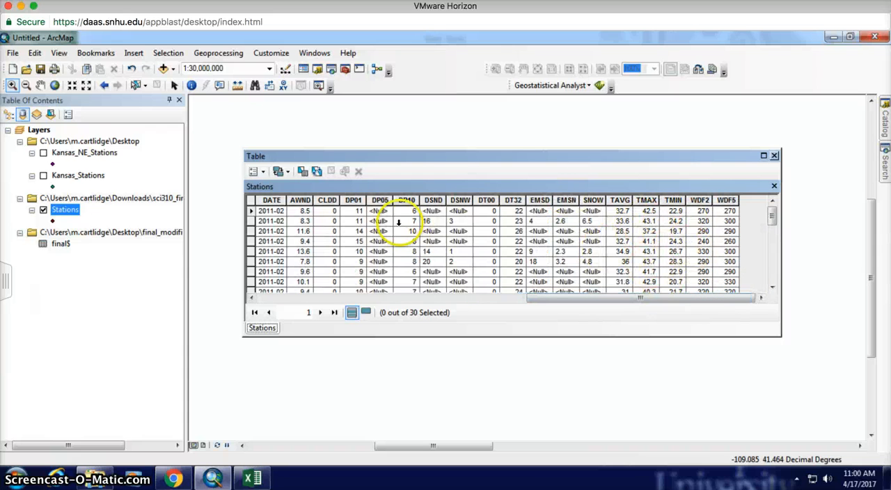
pyautogui.click(772, 287)
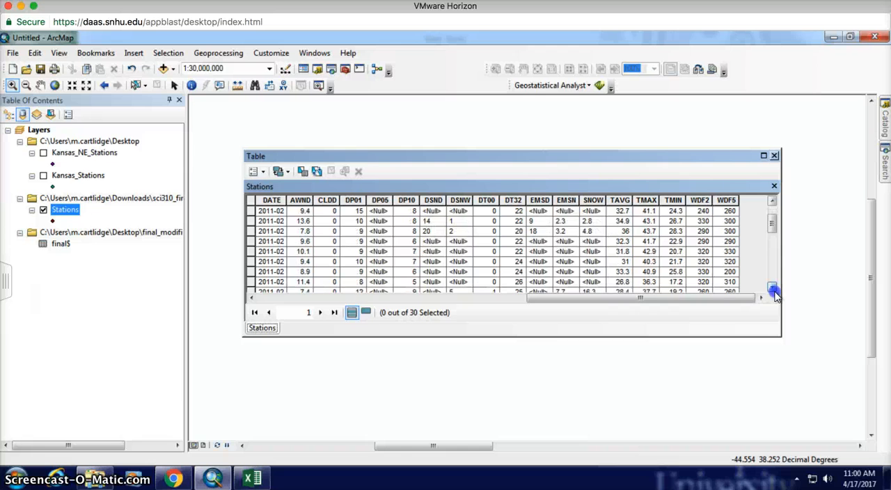
pyautogui.click(773, 287)
pyautogui.click(772, 287)
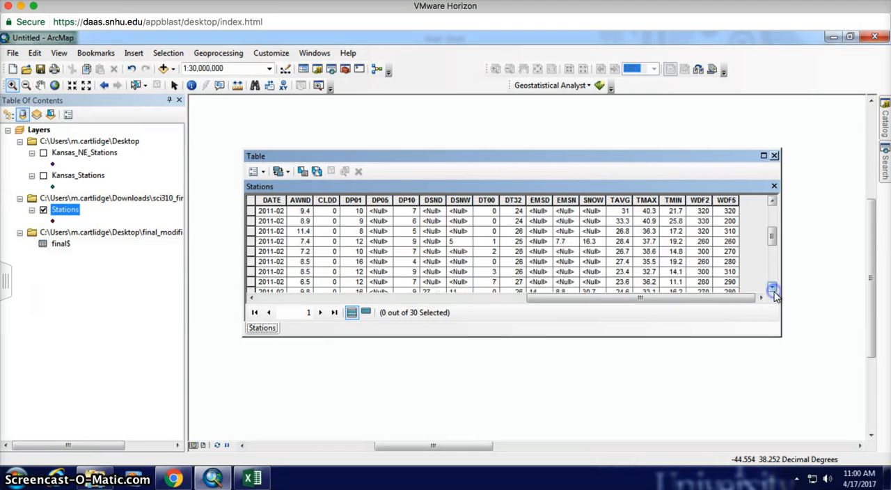
# Step: Close the Stations attribute table and look at the options for removing the layer's join to final$
pyautogui.click(773, 287)
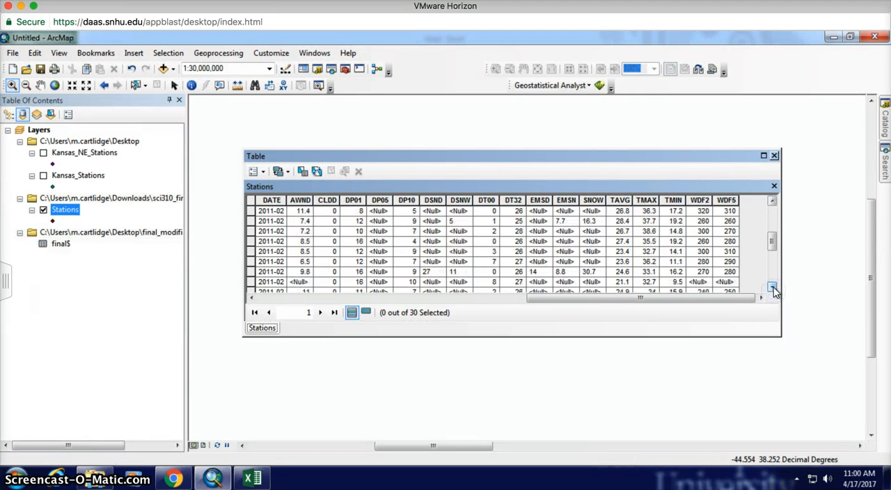
pyautogui.click(774, 156)
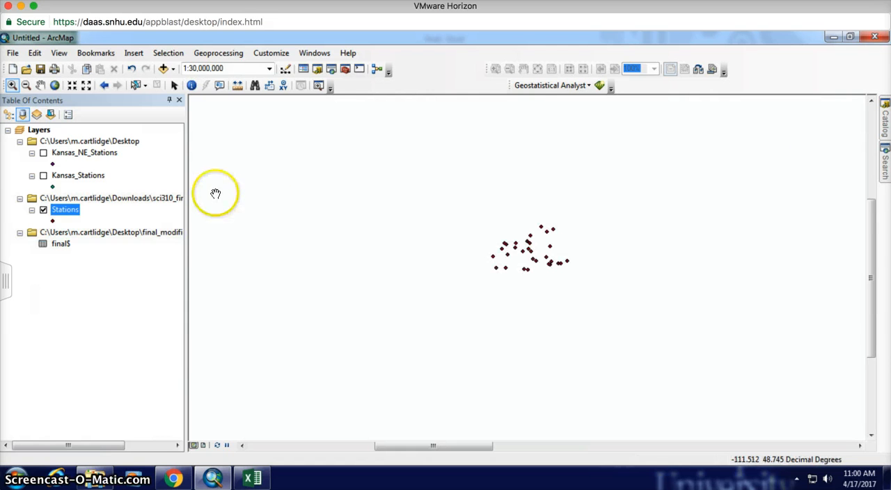
pyautogui.click(68, 212)
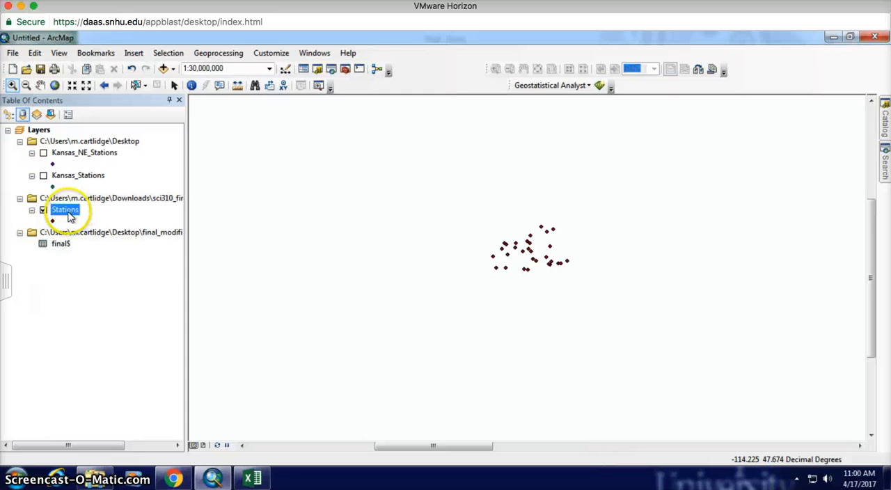
pyautogui.rightClick(70, 217)
pyautogui.moveTo(209, 253)
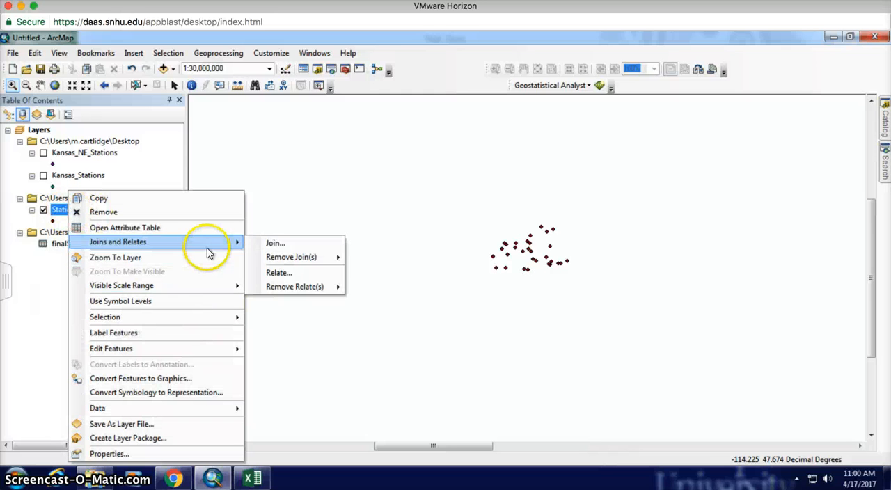
pyautogui.moveTo(289, 256)
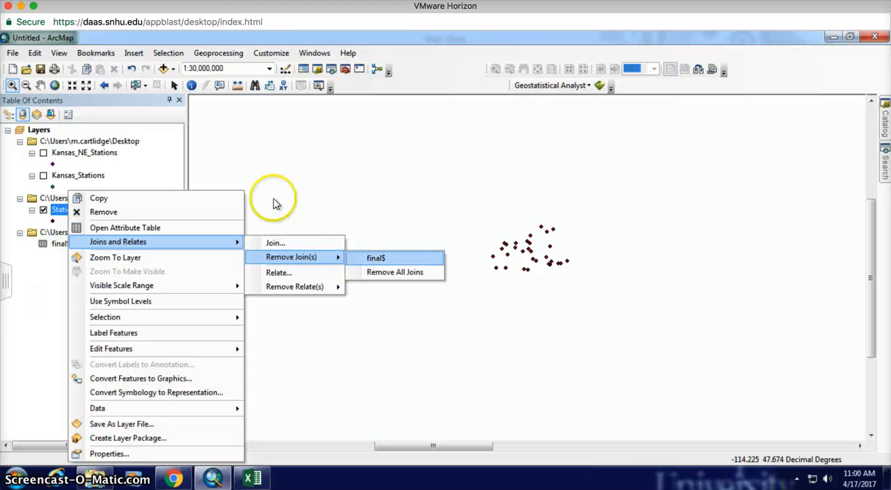
pyautogui.click(40, 297)
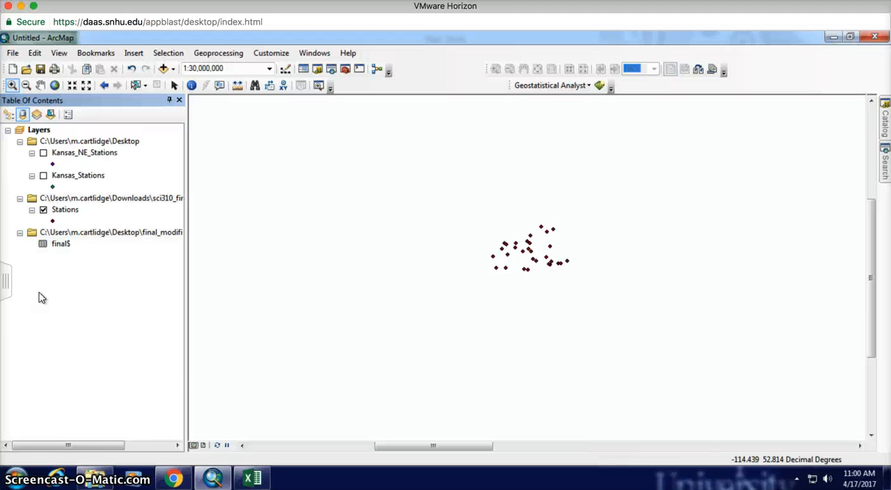
# Step: View the data export options for all features of the Stations layer, closing them without exporting
pyautogui.click(66, 211)
pyautogui.rightClick(67, 212)
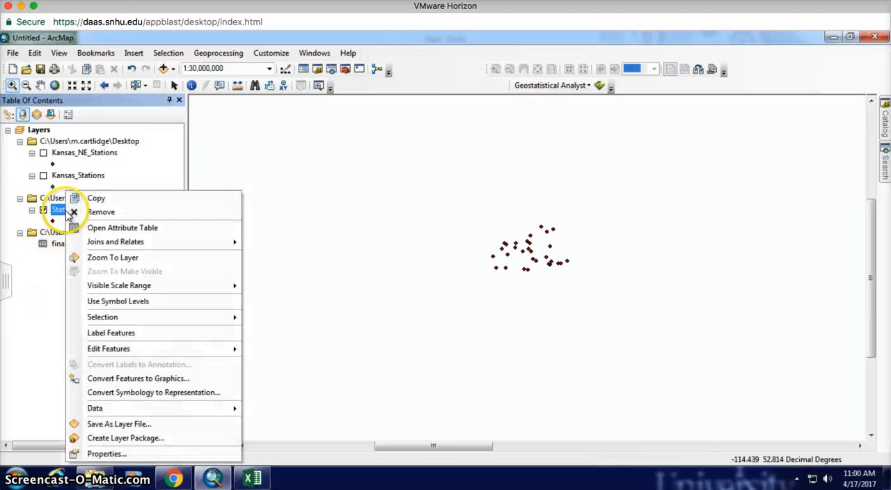
pyautogui.moveTo(195, 408)
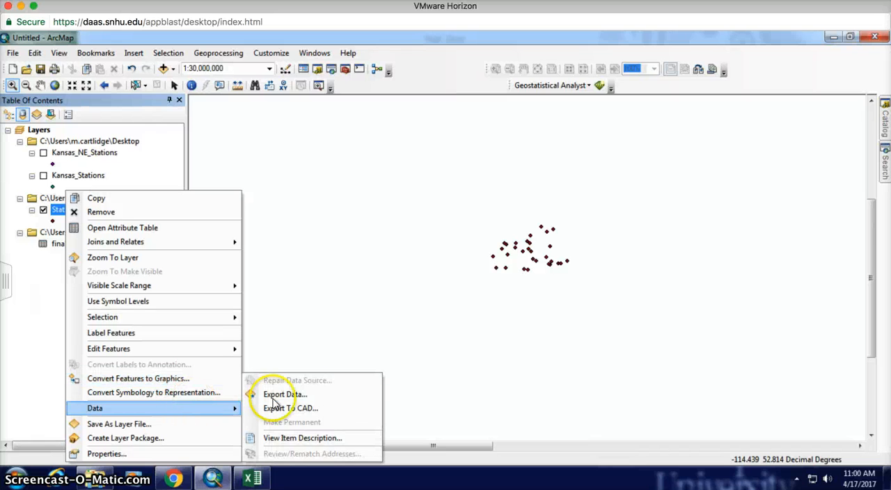
pyautogui.click(307, 393)
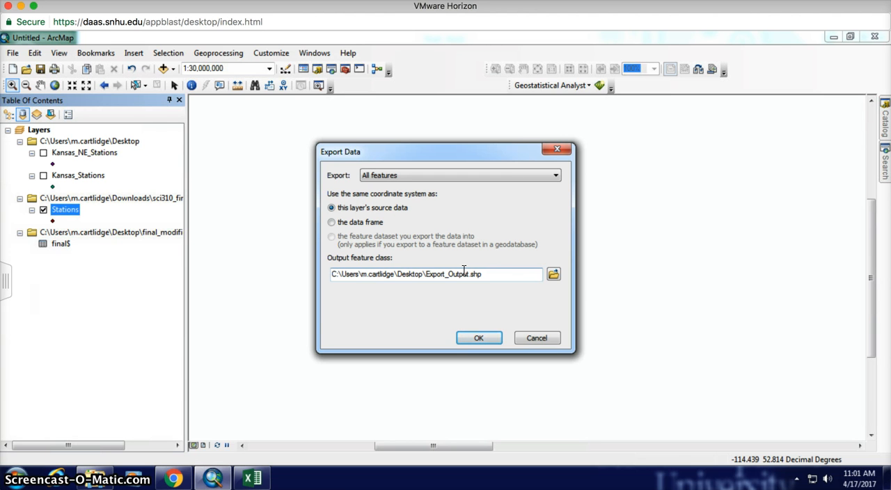
pyautogui.click(537, 337)
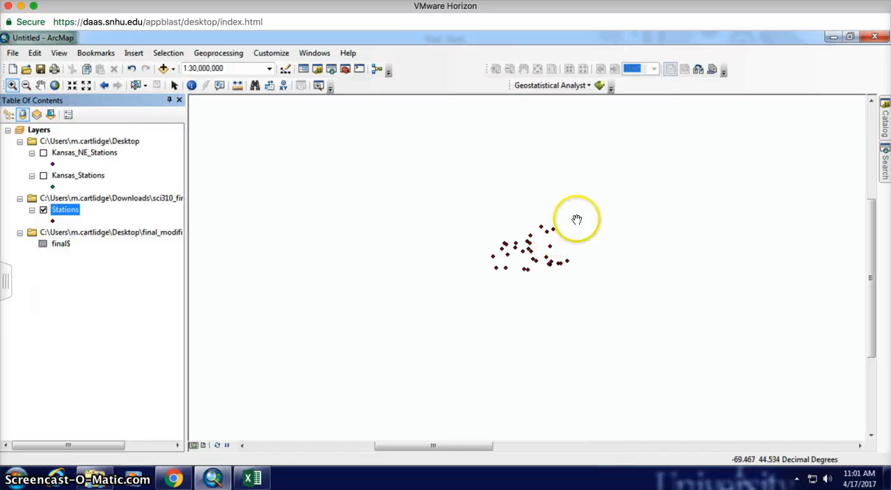
# Step: Show the Editor toolbar
pyautogui.click(170, 56)
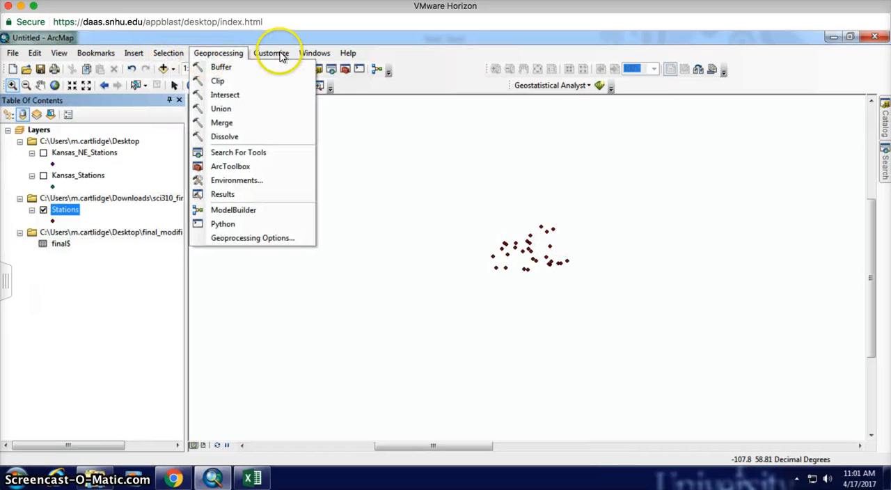
pyautogui.moveTo(275, 54)
pyautogui.moveTo(287, 68)
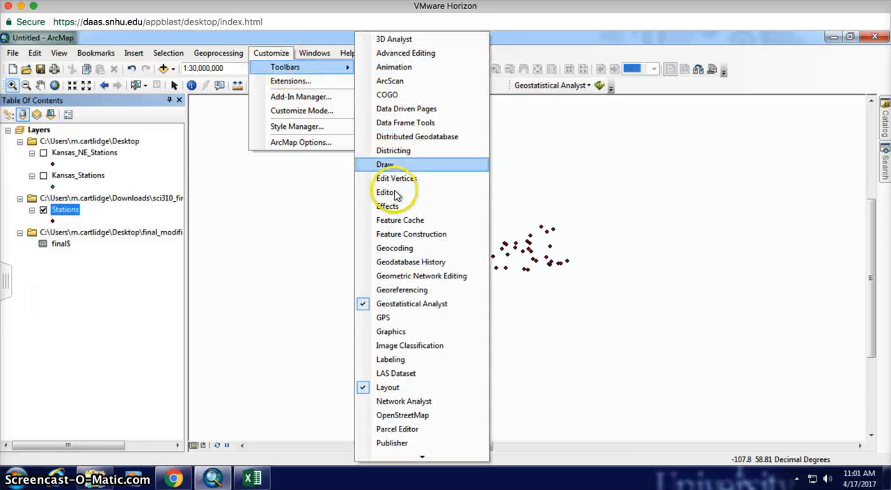
pyautogui.click(394, 193)
# Step: Start an edit session on the Kansas_Stations layer
pyautogui.click(212, 116)
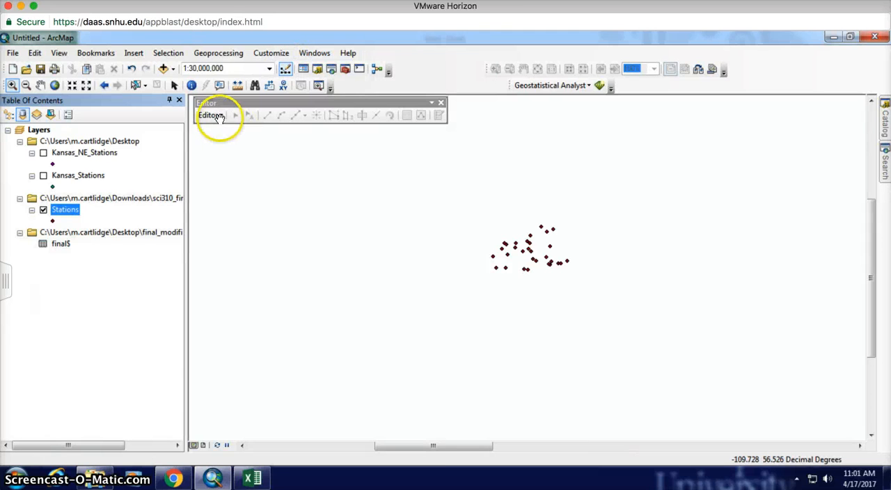
pyautogui.click(223, 133)
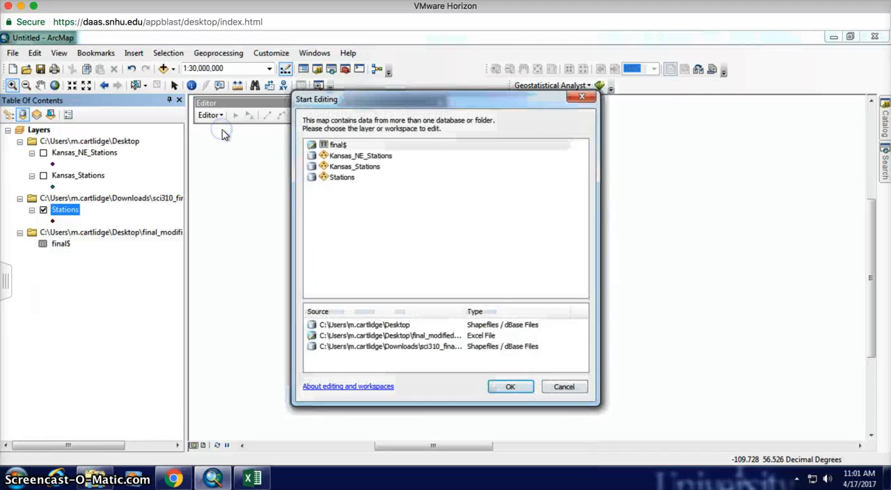
pyautogui.click(342, 178)
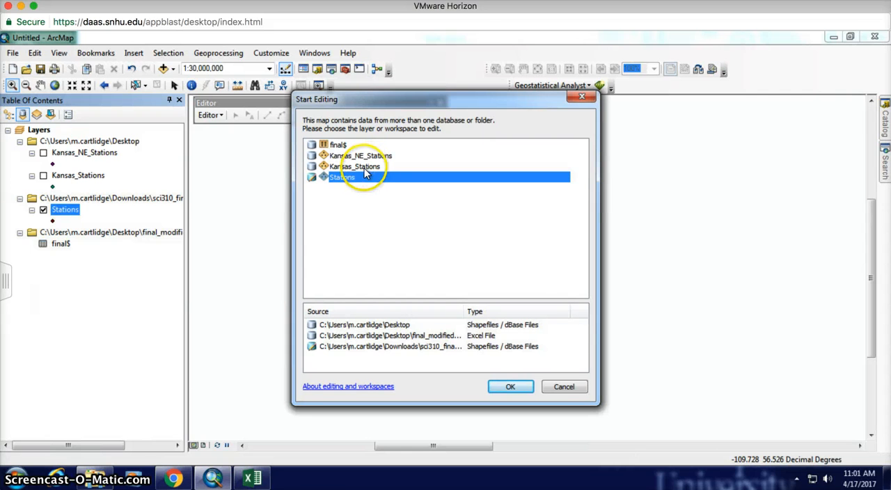
pyautogui.click(365, 169)
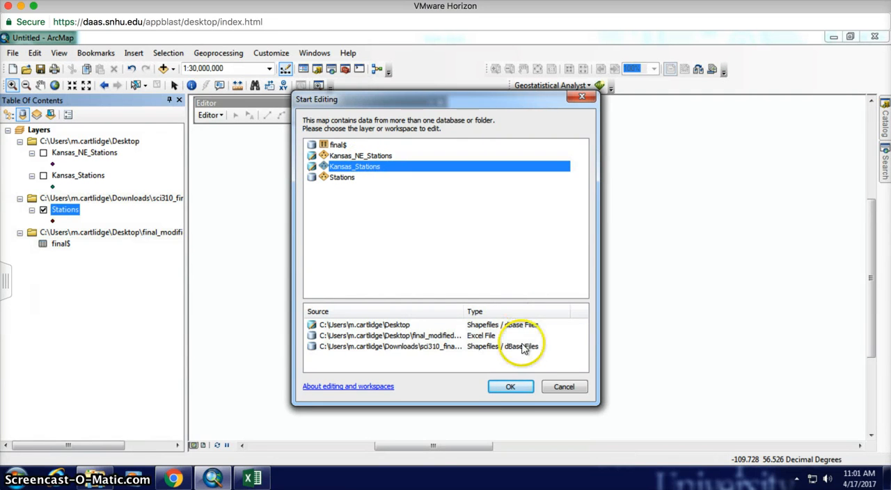
pyautogui.click(510, 386)
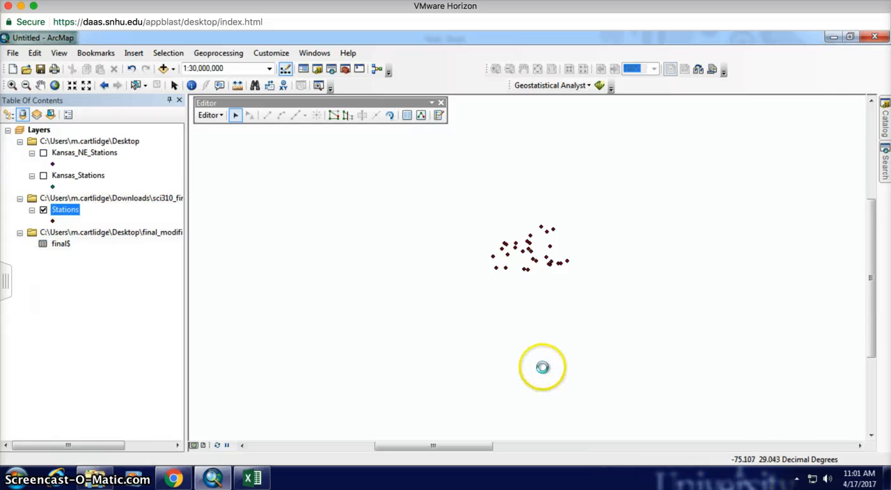
# Step: Hide the Stations layer and display the Kansas_Stations layer on the map
pyautogui.click(43, 210)
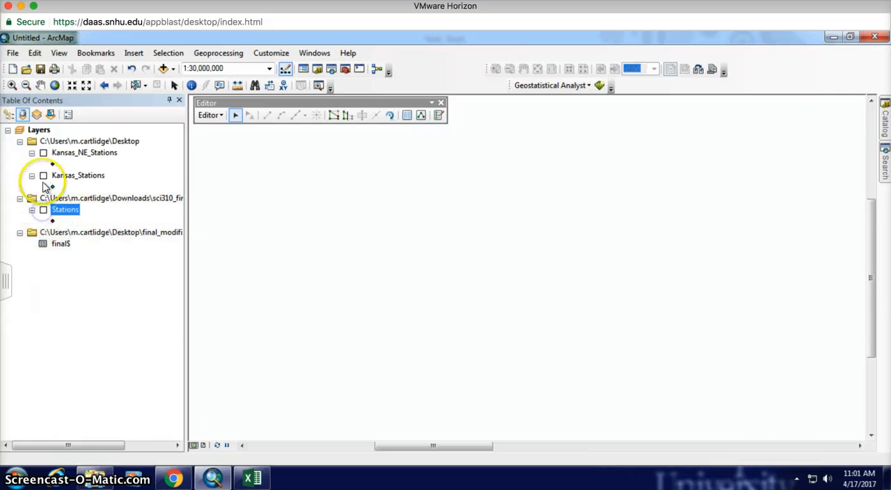
pyautogui.click(43, 175)
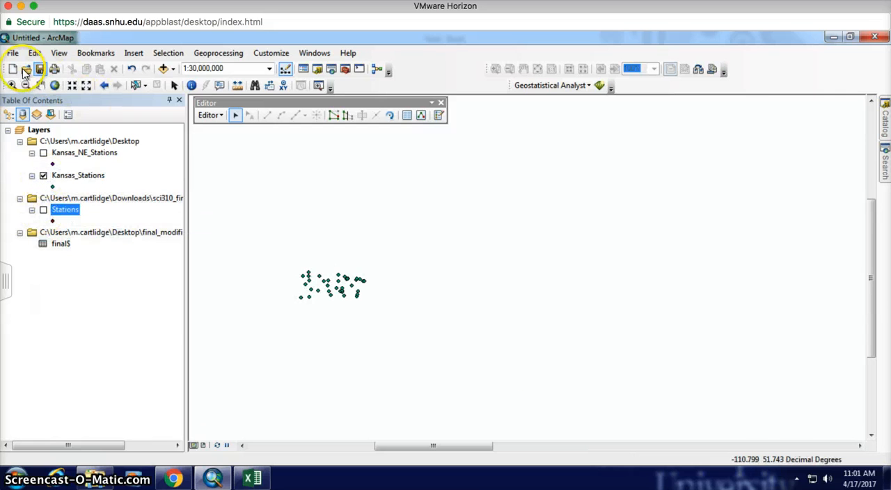
pyautogui.click(12, 86)
pyautogui.moveTo(291, 260); pyautogui.dragTo(341, 263)
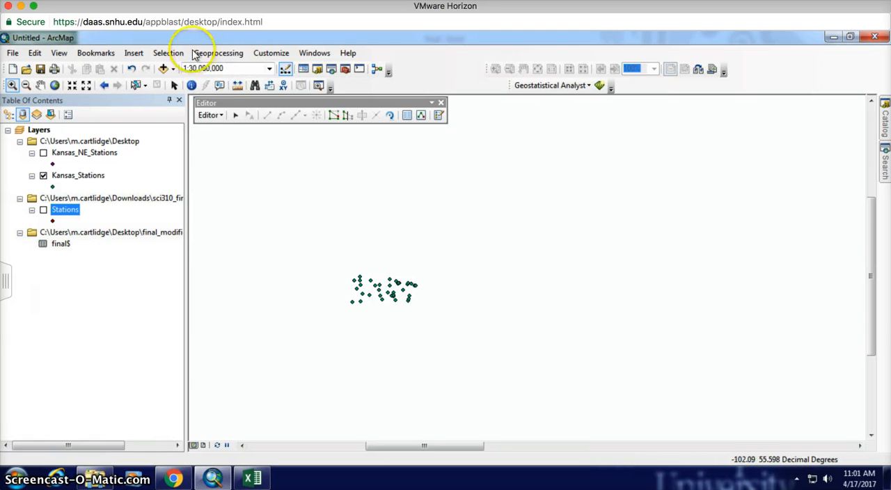
pyautogui.click(213, 115)
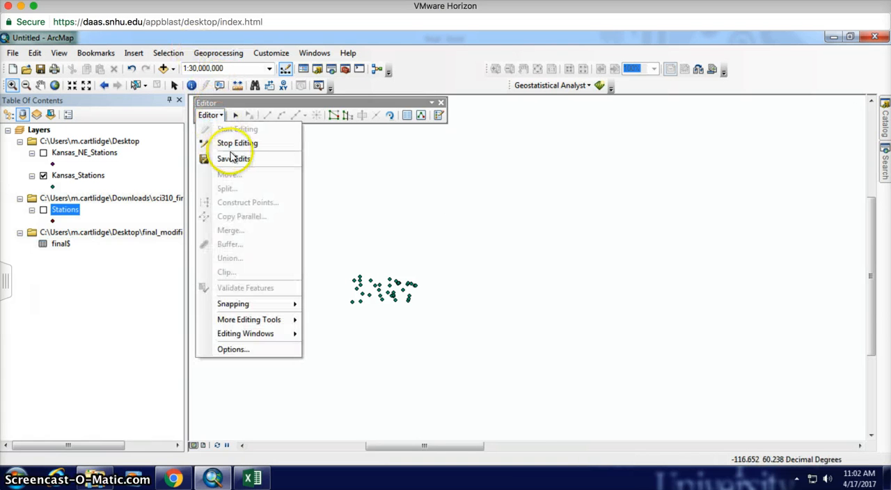
pyautogui.click(365, 105)
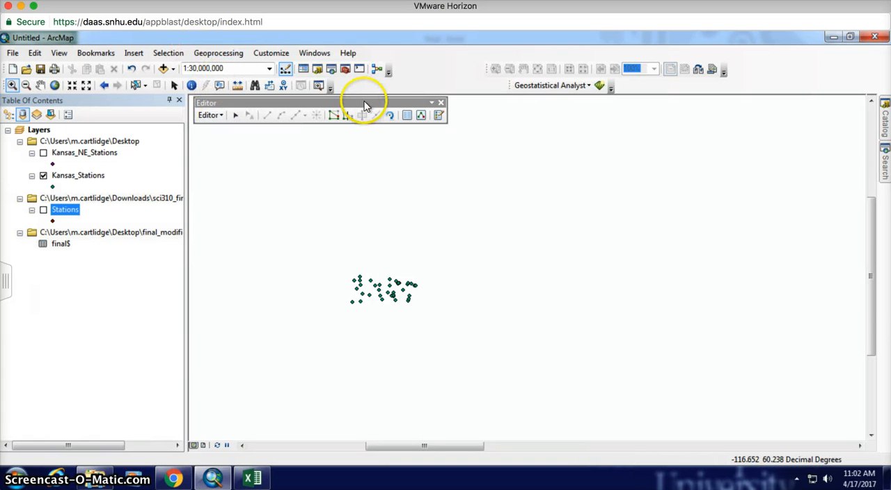
pyautogui.click(374, 225)
pyautogui.click(339, 117)
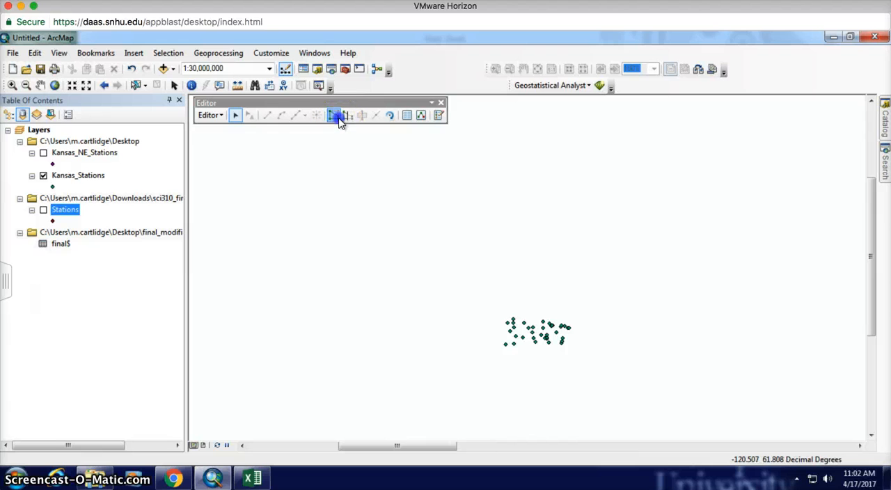
pyautogui.click(496, 278)
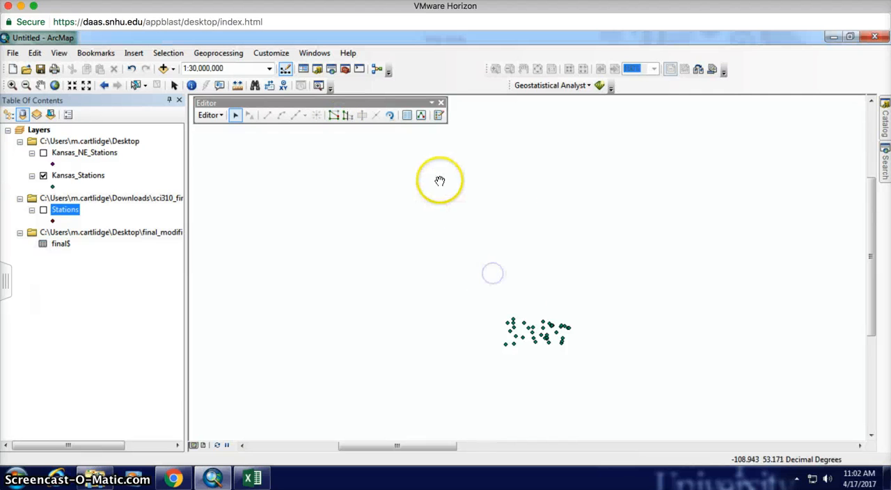
# Step: Open the Create Features window and choose the Kansas_Stations template with the Point construction tool
pyautogui.click(444, 116)
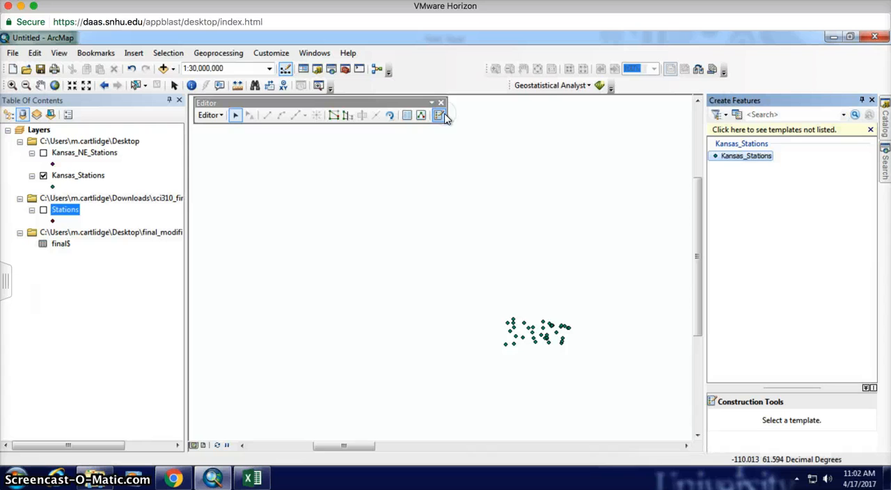
pyautogui.click(744, 157)
pyautogui.click(727, 421)
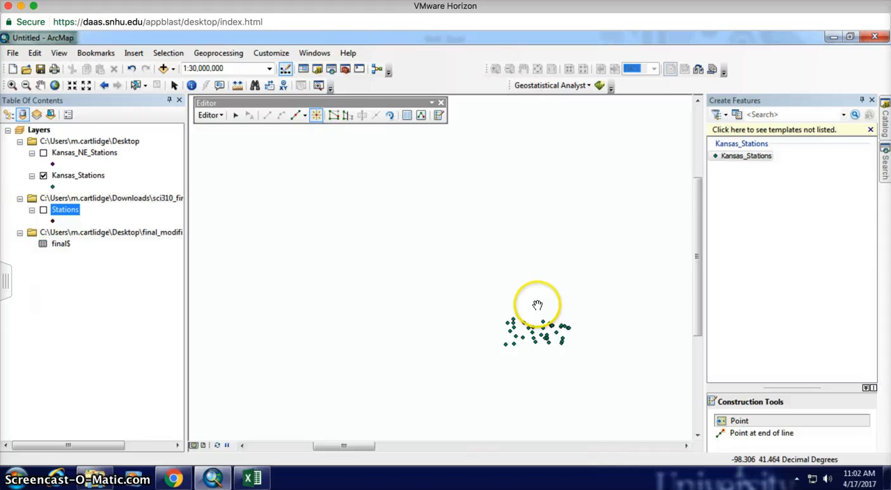
pyautogui.click(728, 421)
# Step: Try to place a new Kansas_Stations point near the existing stations
pyautogui.click(583, 338)
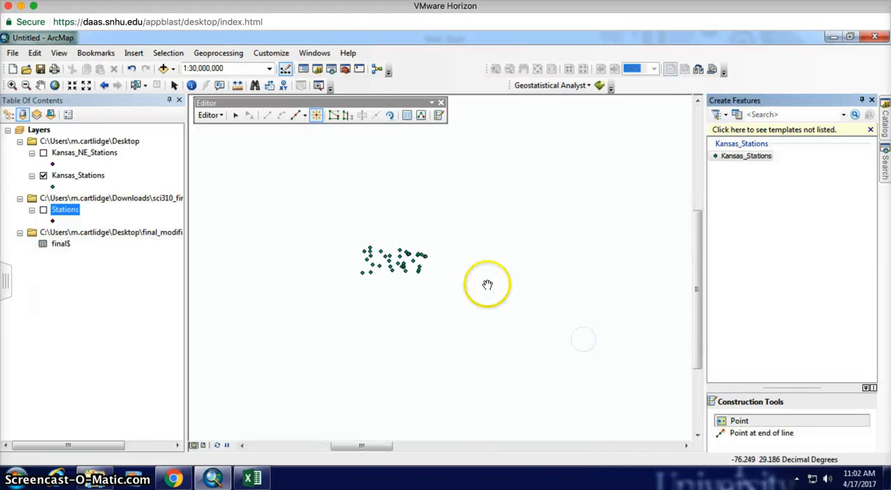
pyautogui.click(719, 424)
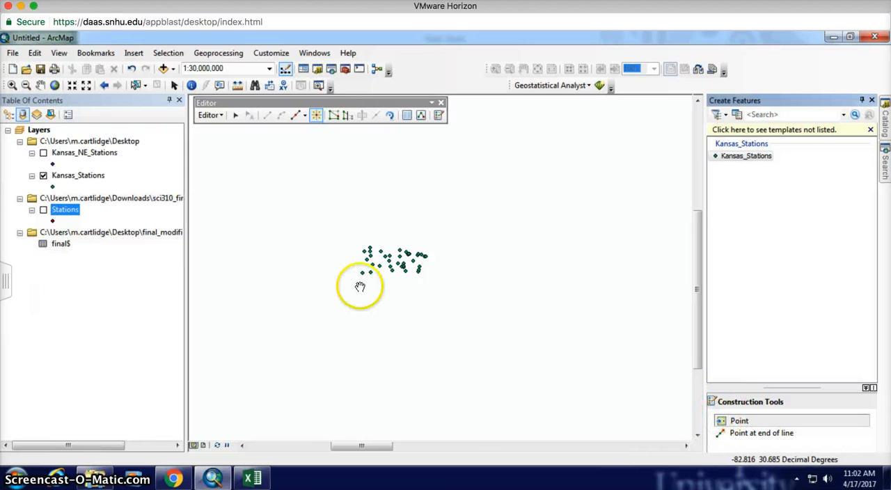
pyautogui.click(359, 285)
pyautogui.moveTo(506, 285); pyautogui.dragTo(497, 298)
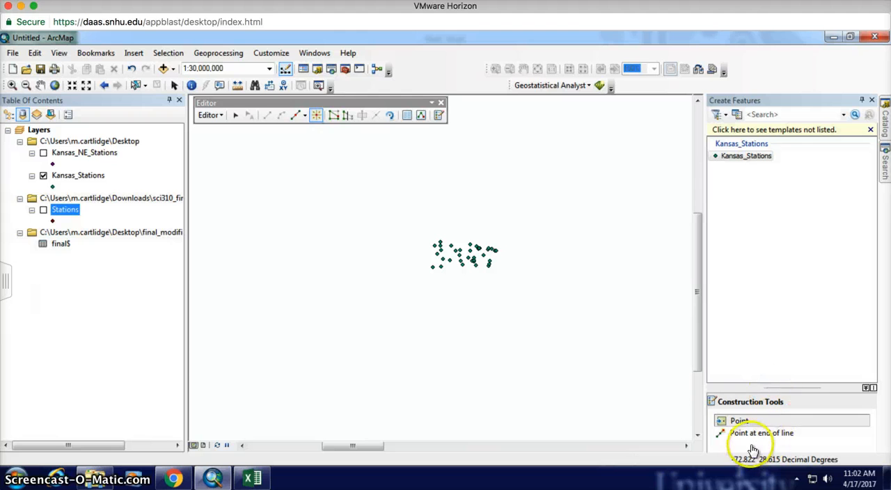
pyautogui.click(738, 425)
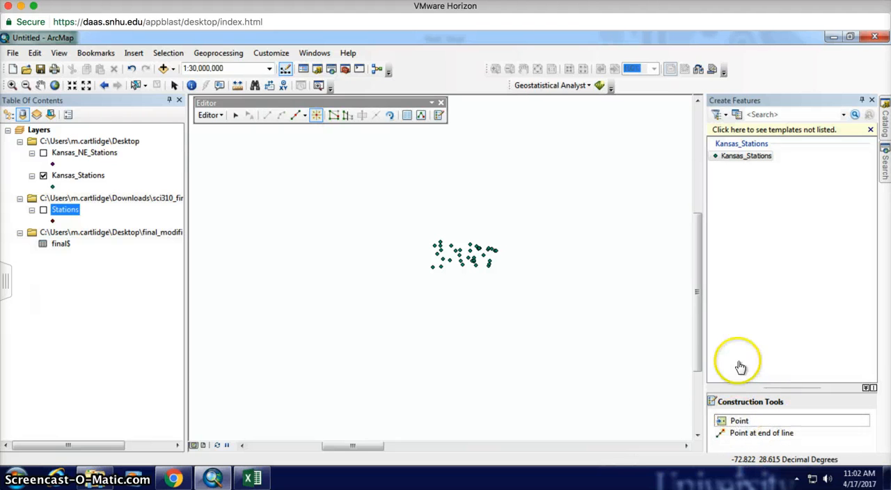
# Step: Inspect the template properties of Kansas_Stations and close them without changes
pyautogui.click(743, 155)
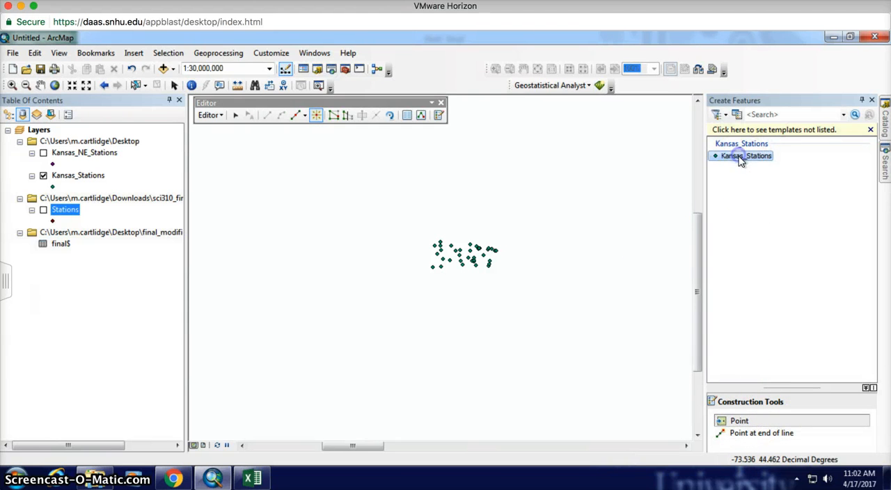
pyautogui.doubleClick(742, 158)
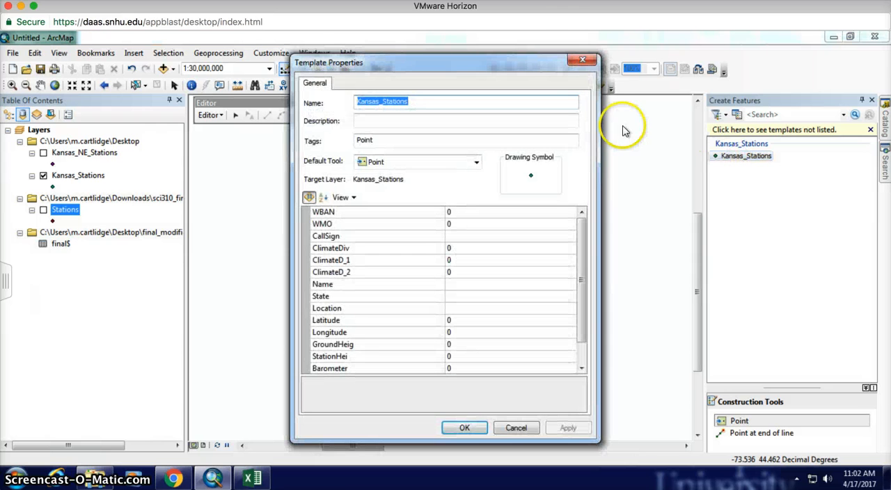
pyautogui.click(583, 61)
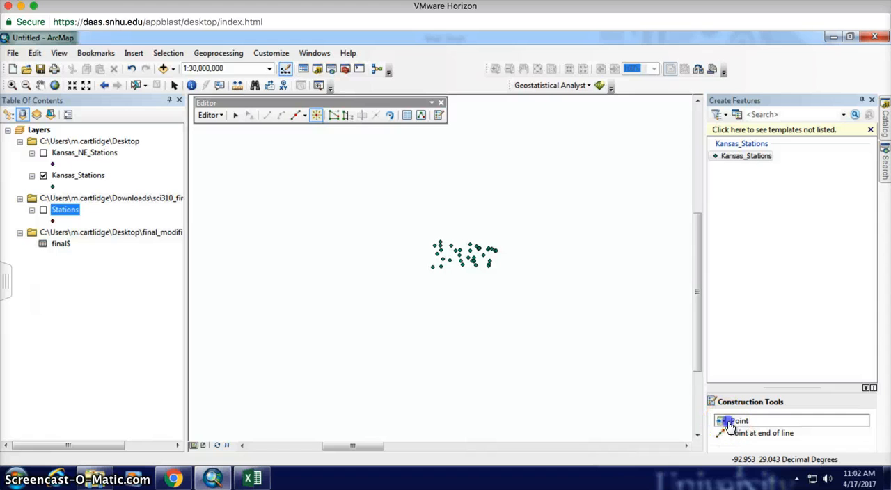
# Step: Try again to add a point to Kansas_Stations just south of the station cluster
pyautogui.click(729, 422)
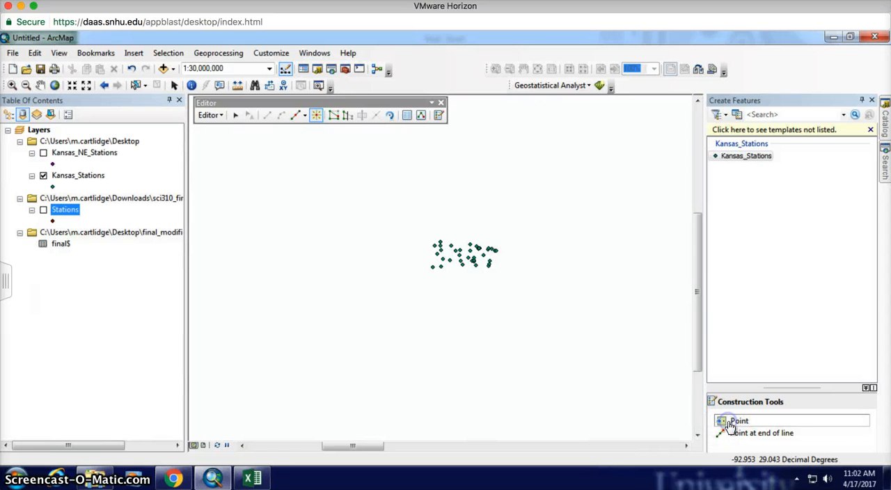
pyautogui.click(437, 292)
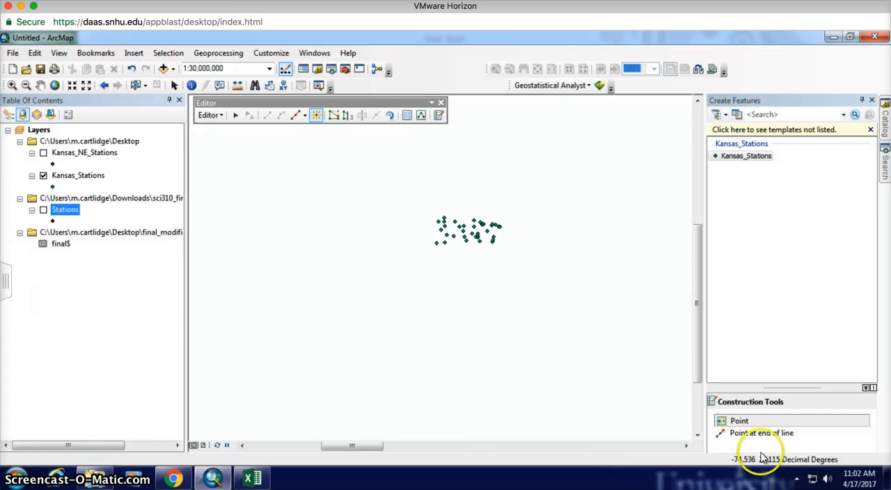
pyautogui.click(742, 420)
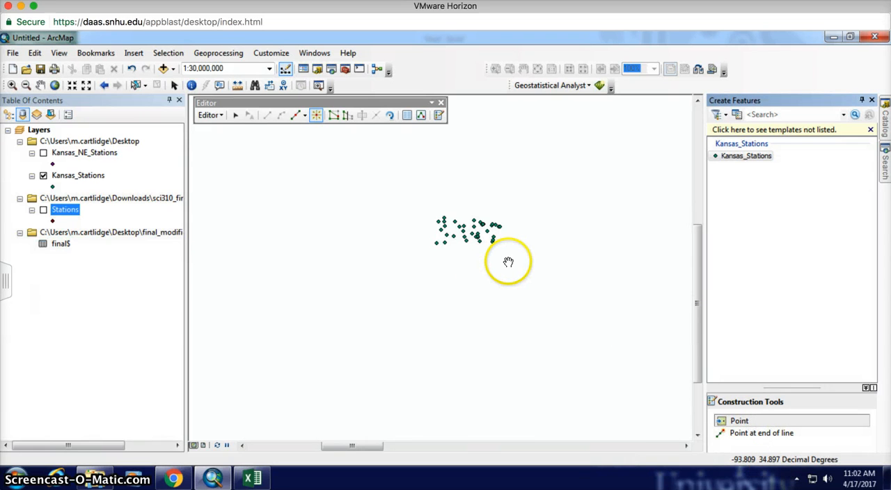
pyautogui.rightClick(508, 262)
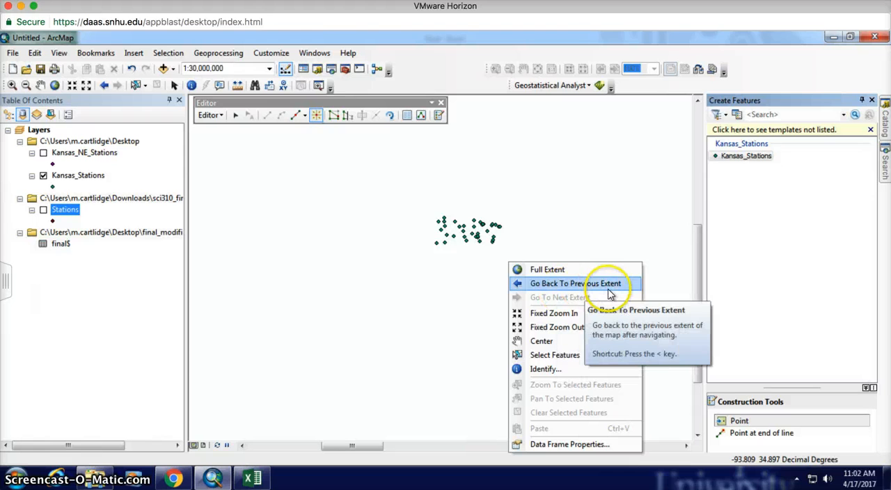